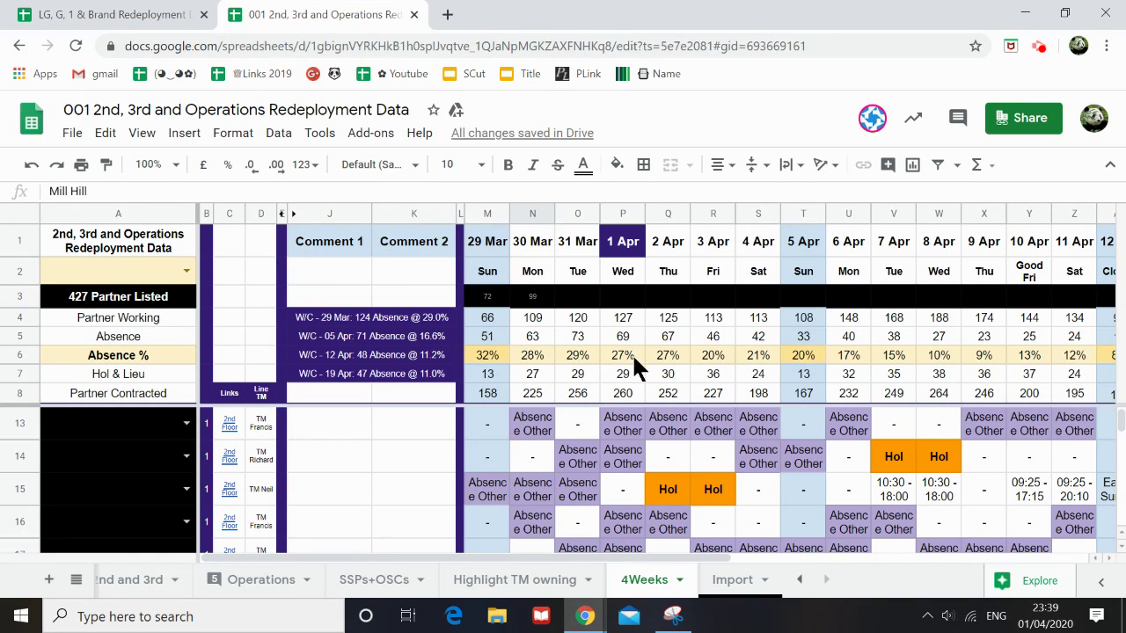
# Look over the Import sheet.
pyautogui.click(735, 579)
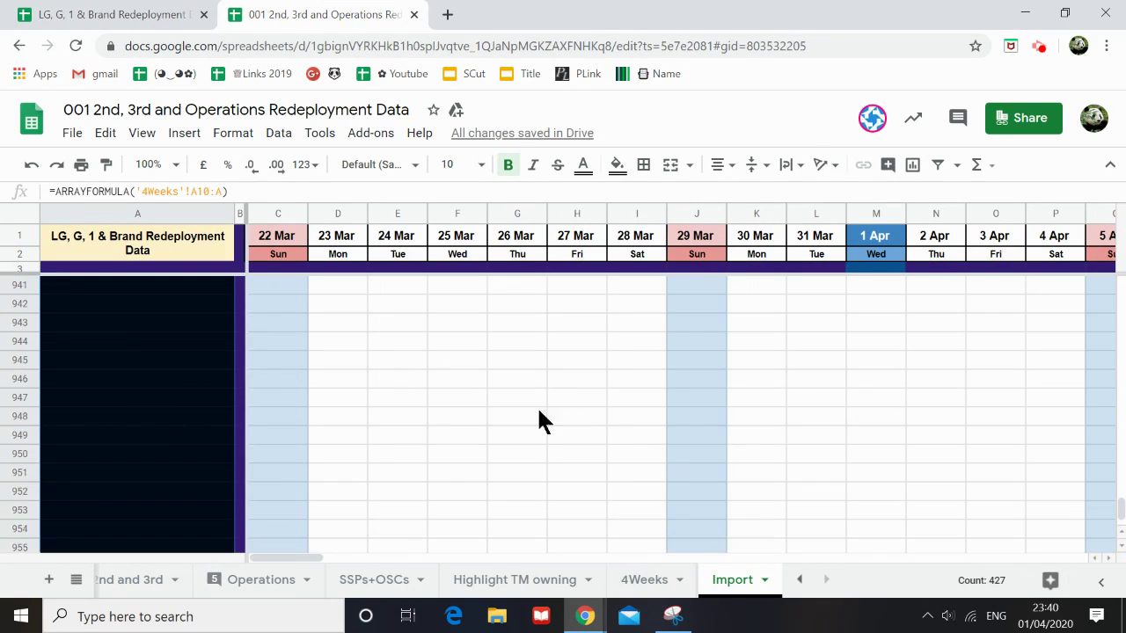
pyautogui.scroll(20, 1109, 506)
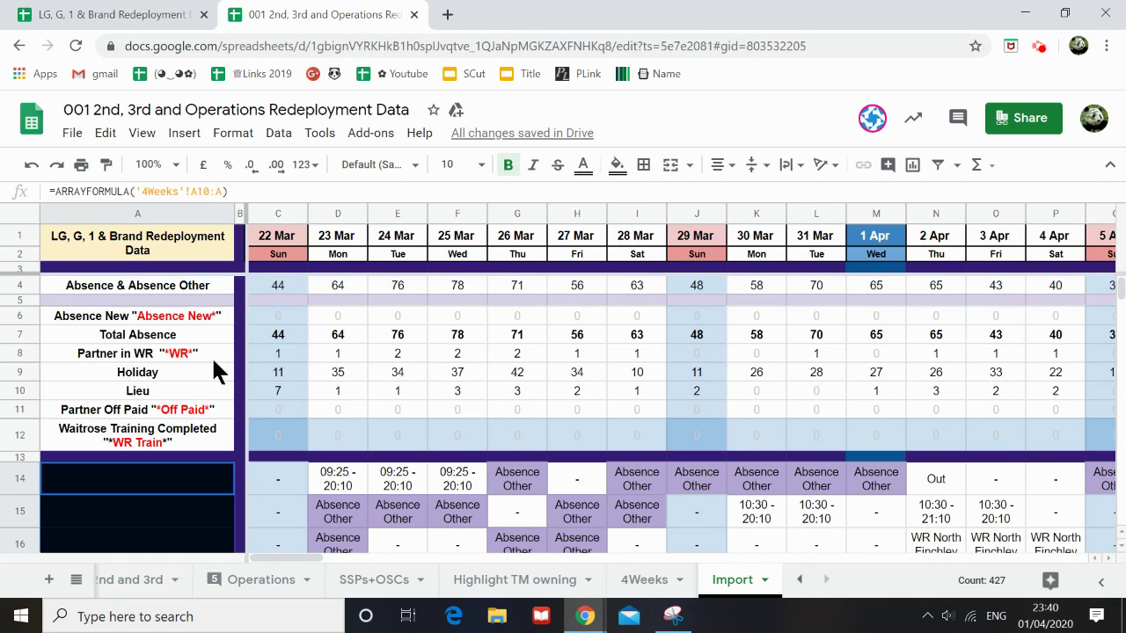
pyautogui.scroll(-2, 879, 470)
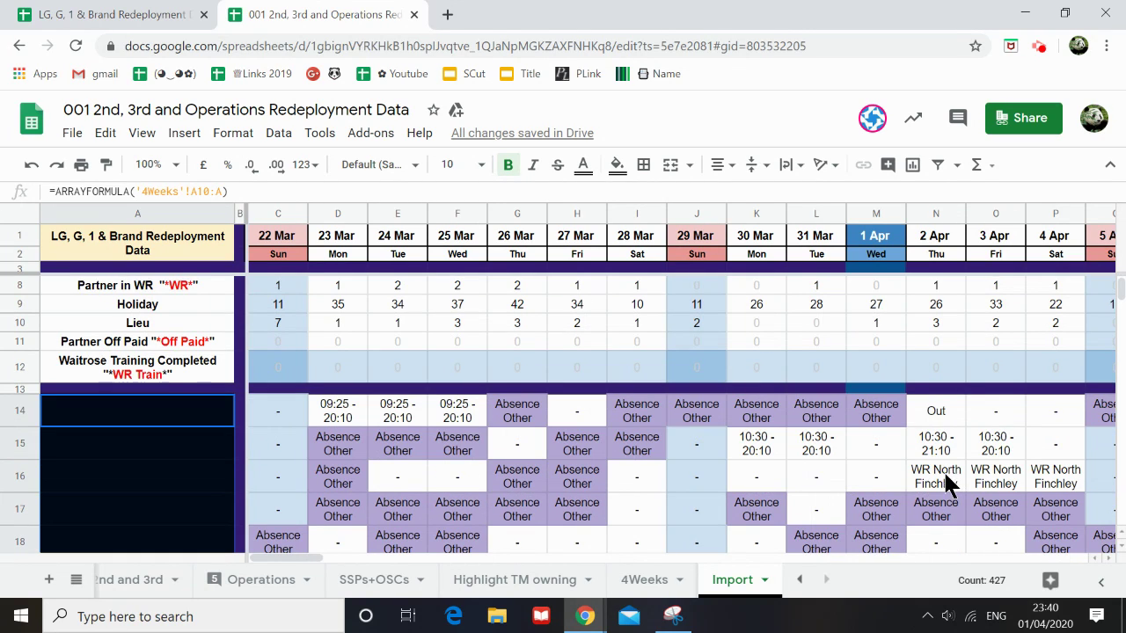
pyautogui.scroll(2, 665, 478)
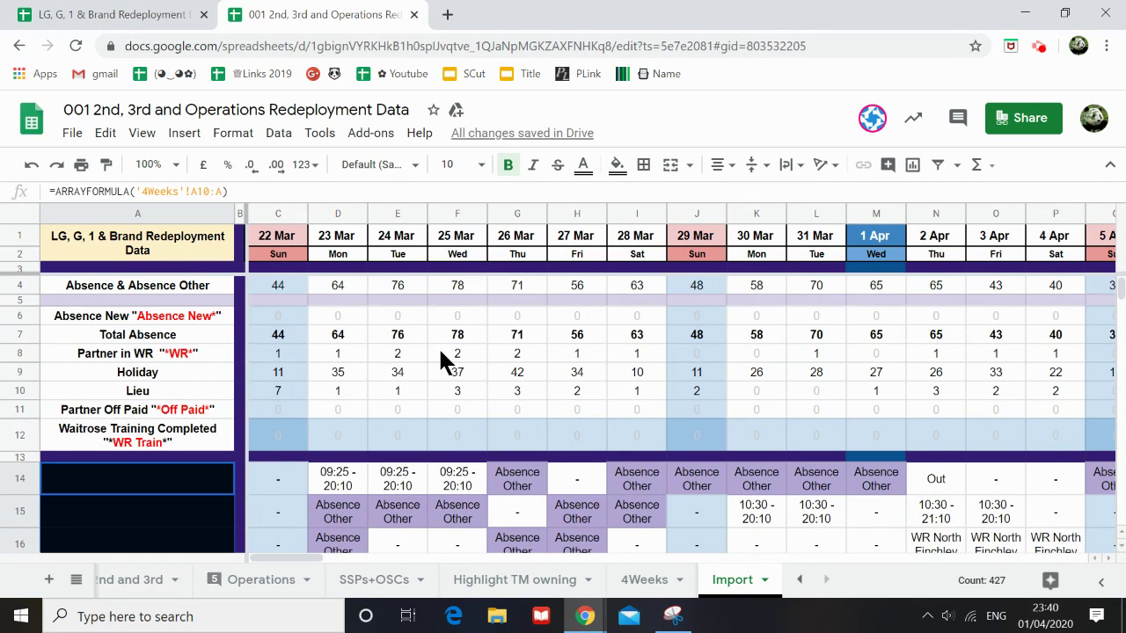
pyautogui.scroll(-5, 322, 432)
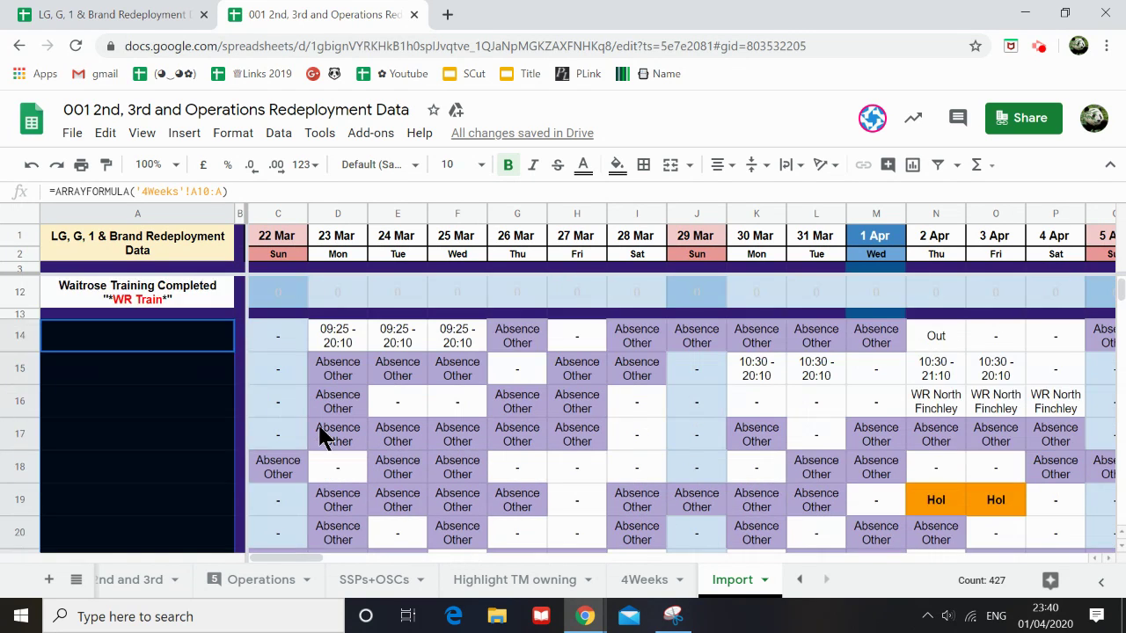
pyautogui.scroll(2, 399, 458)
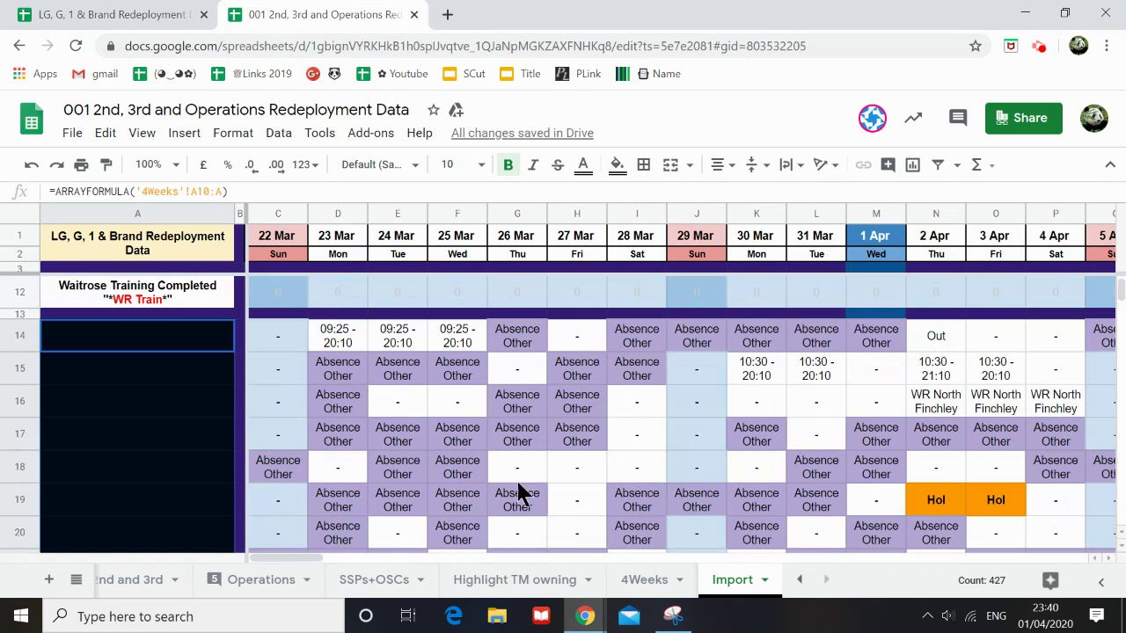
# Return to the 4Weeks sheet and open the Planner spreadsheet from the 2nd Floor link in C26.
pyautogui.click(645, 580)
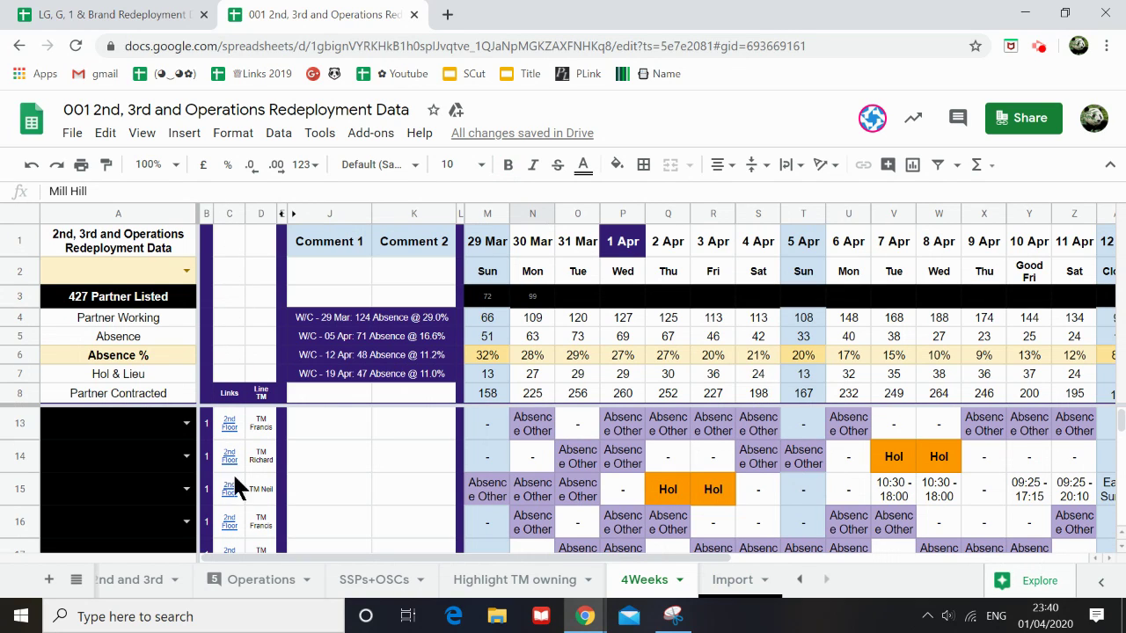
pyautogui.scroll(-5, 232, 494)
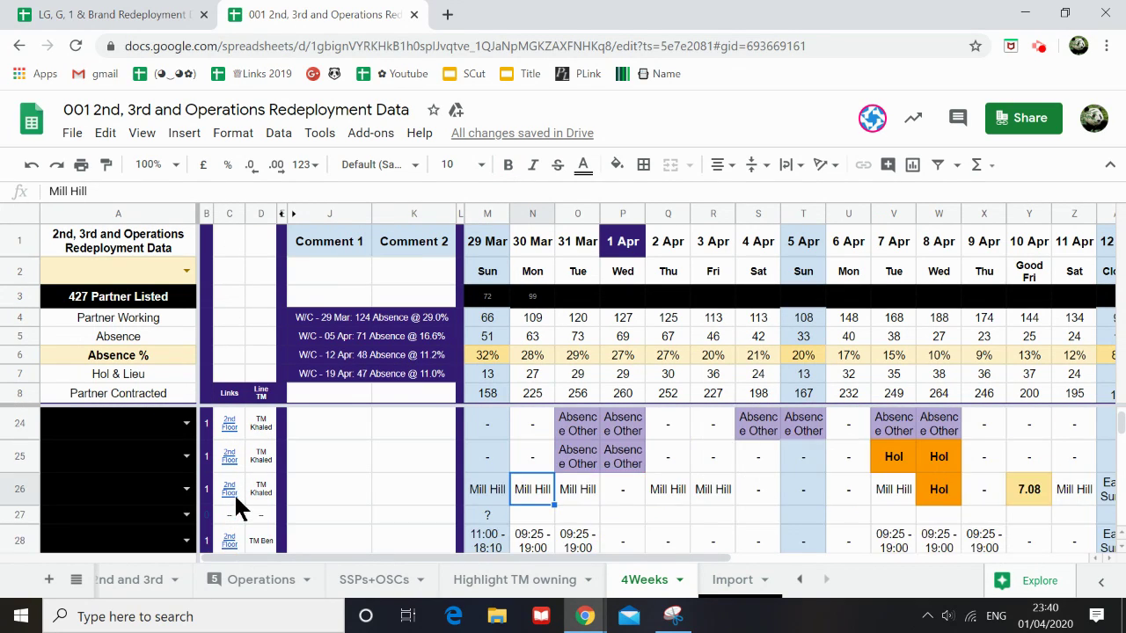
pyautogui.scroll(-1, 234, 493)
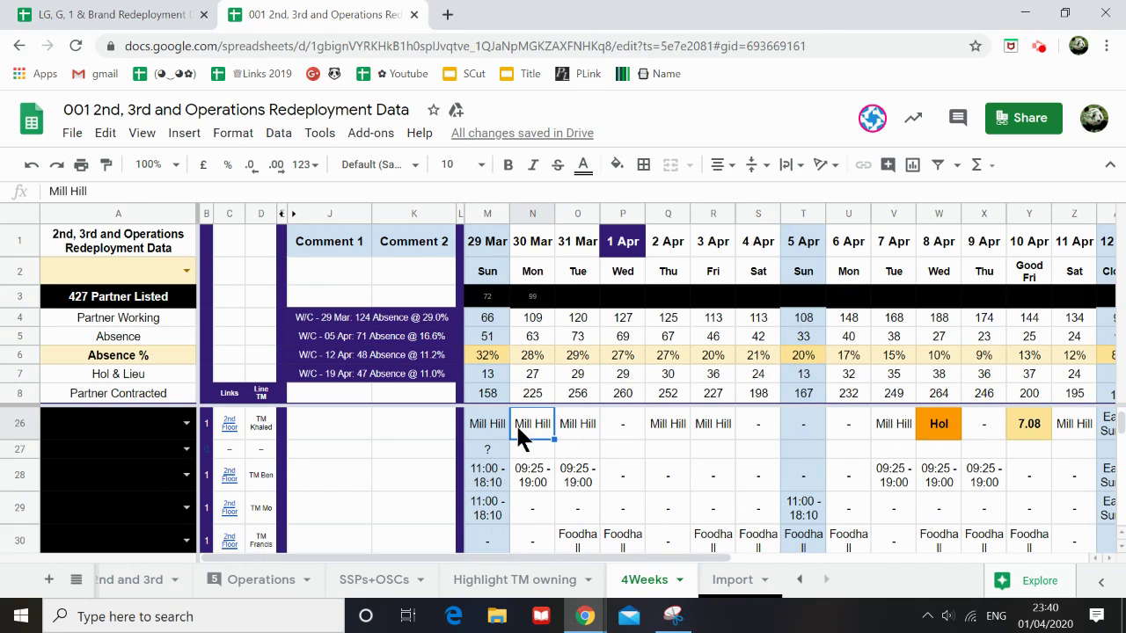
pyautogui.moveTo(225, 425)
pyautogui.click(227, 431)
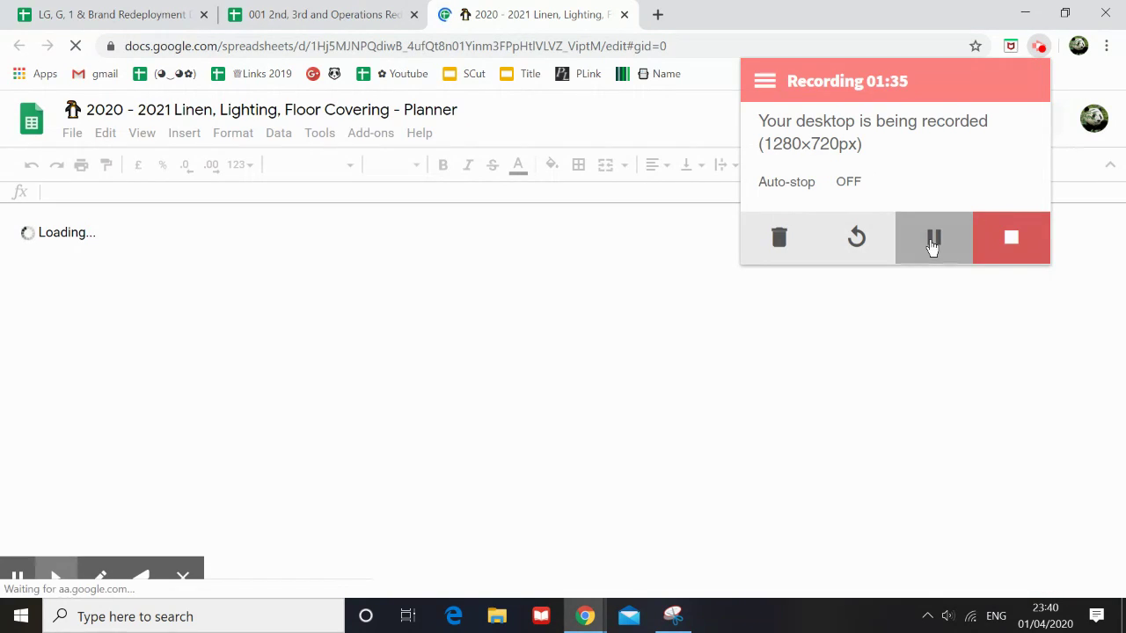
pyautogui.click(932, 244)
pyautogui.click(936, 239)
pyautogui.click(699, 123)
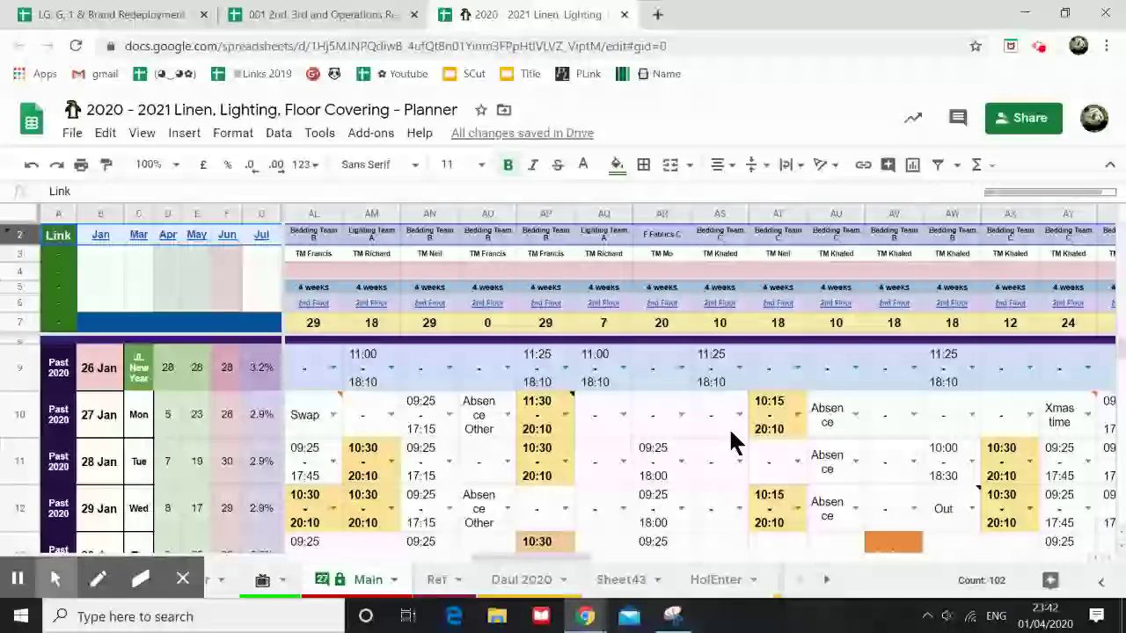
# Search the Main sheet for 'Mill Hill' and select the W Mill Hill cell BN53.
pyautogui.hotkey('ctrl', 'f')
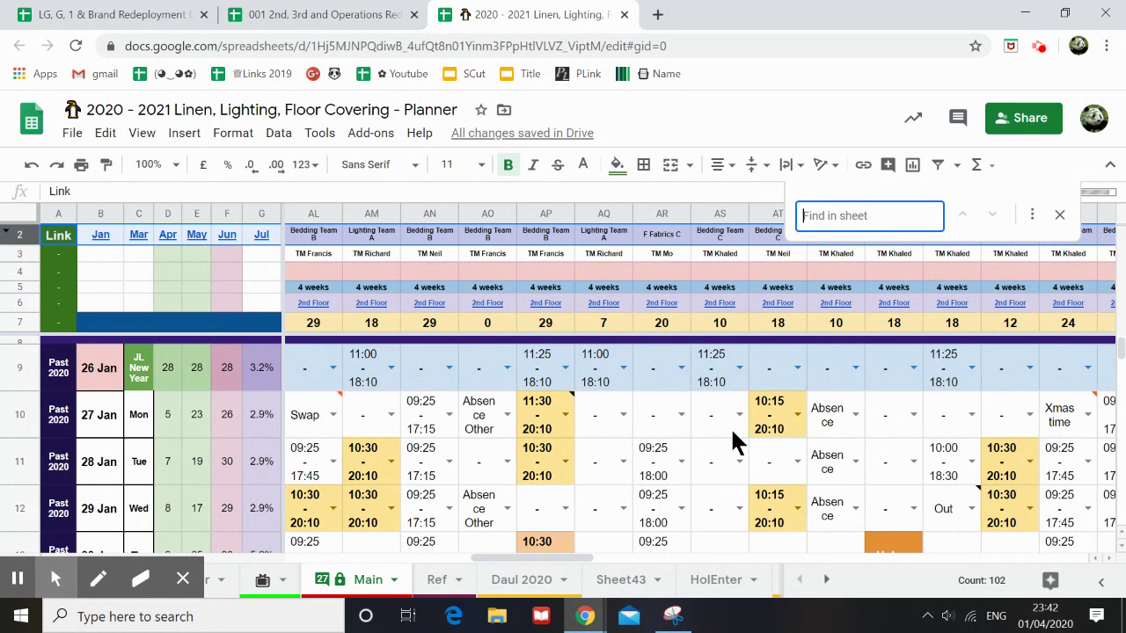
pyautogui.write('Mill')
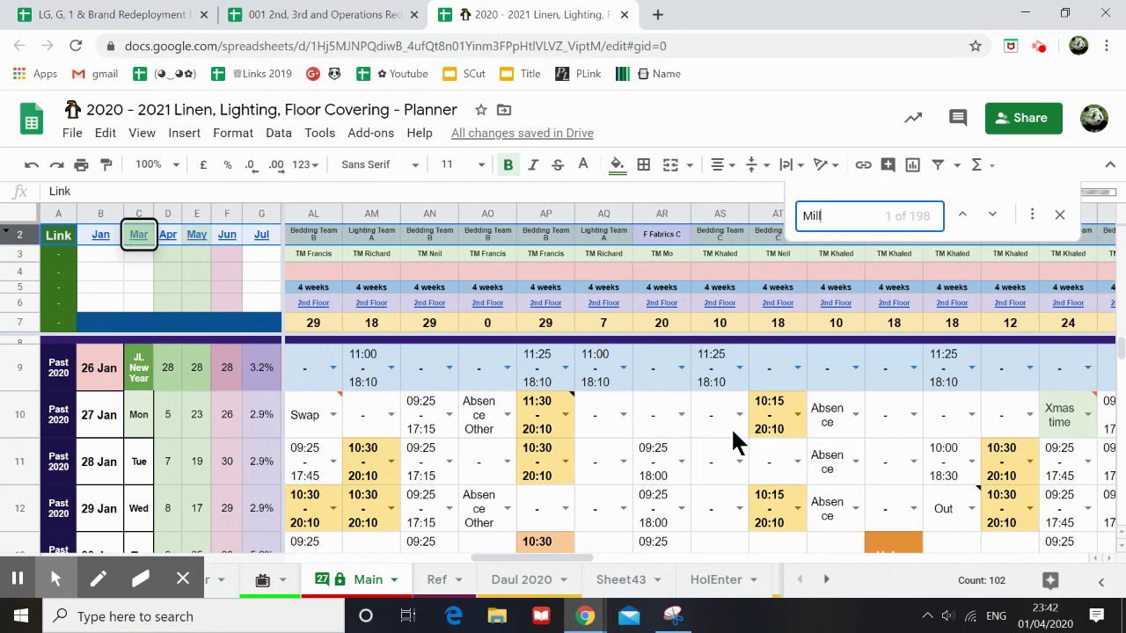
pyautogui.write(' Hill')
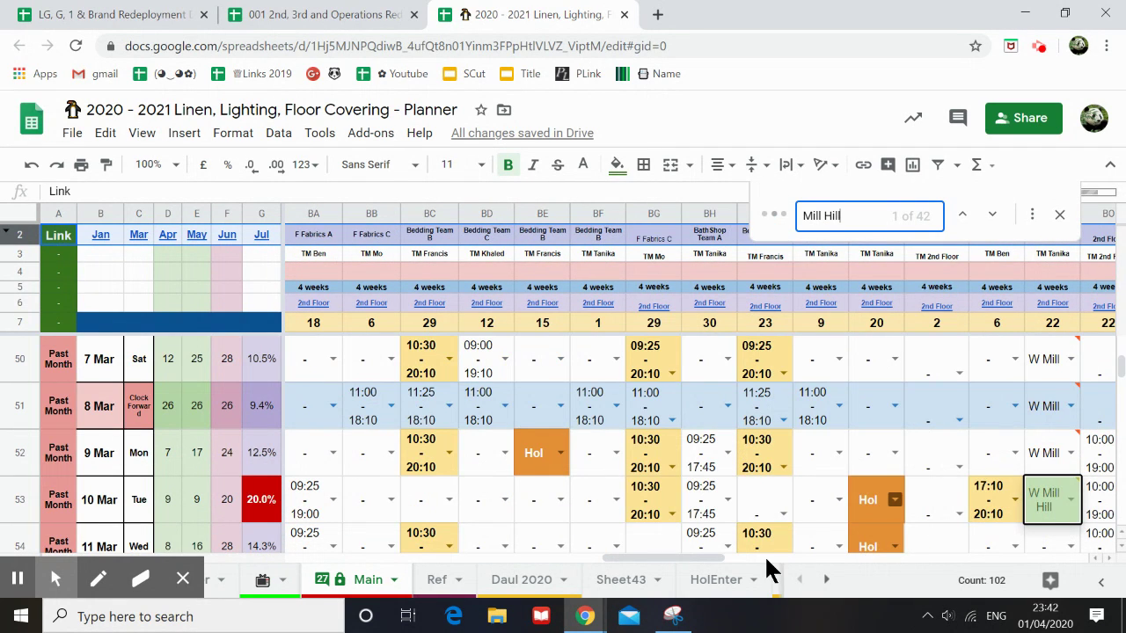
pyautogui.moveTo(703, 557); pyautogui.dragTo(760, 555)
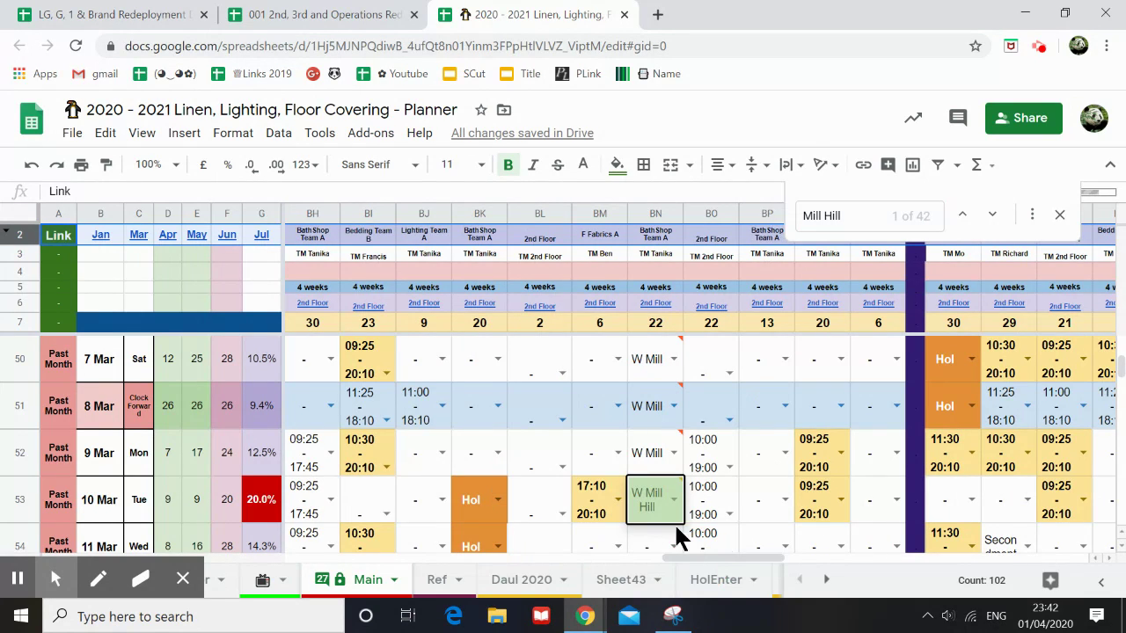
pyautogui.click(649, 505)
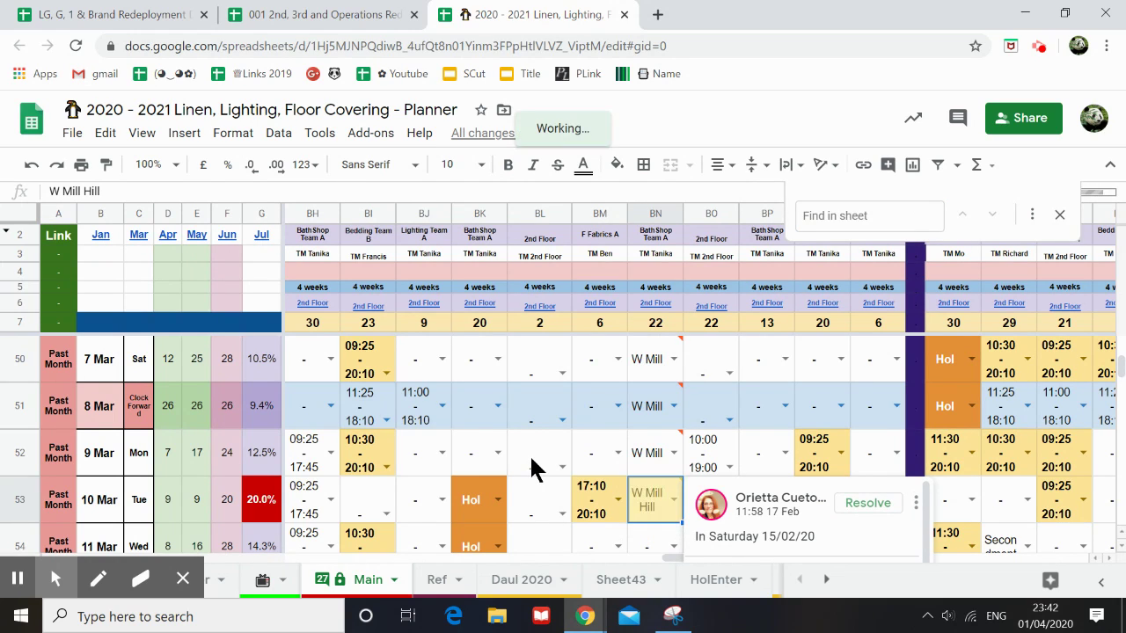
pyautogui.hotkey('ctrl', 'h')
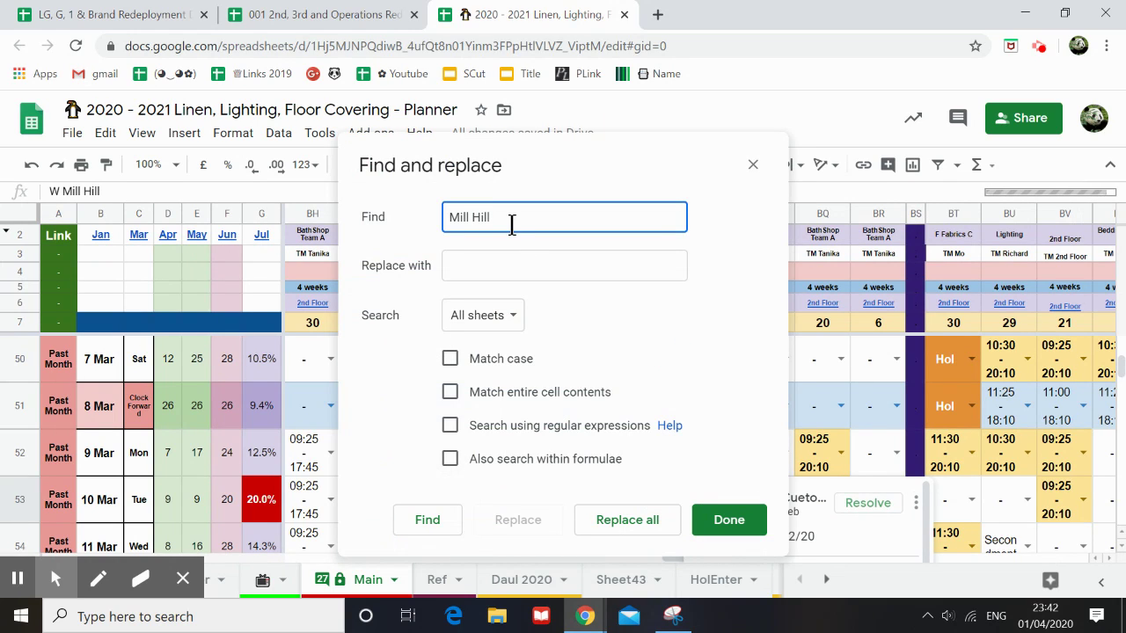
# Set Find to 'W Mill Hill' and Replace with to 'WR Mill Hill'.
pyautogui.moveTo(511, 225); pyautogui.dragTo(420, 218)
pyautogui.press('Home')
pyautogui.write('W ')
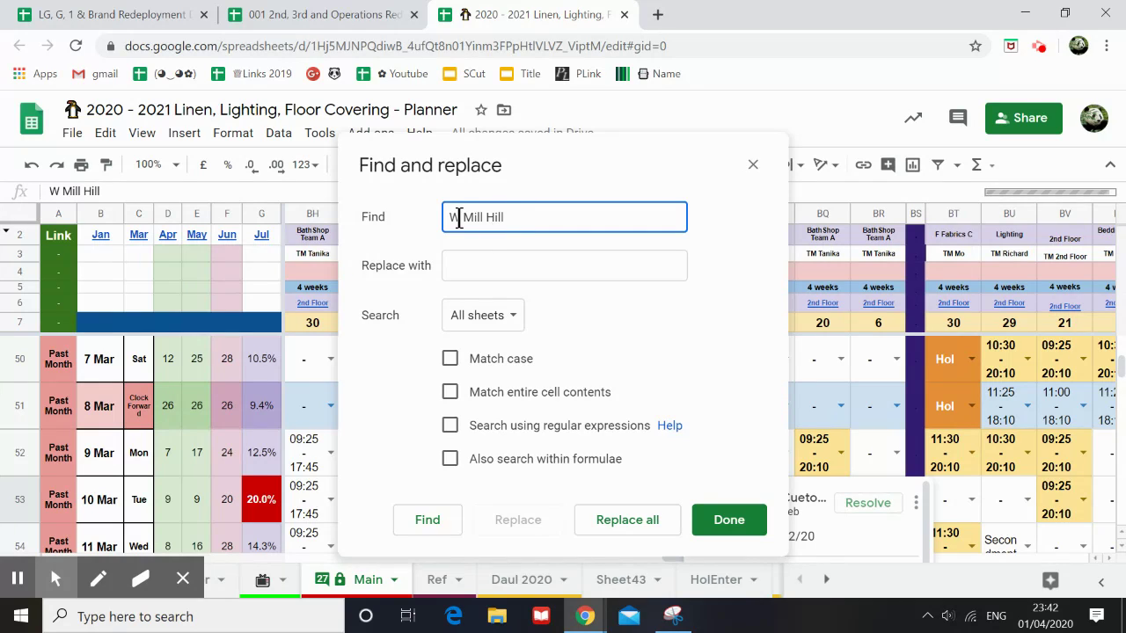
pyautogui.write('R')
pyautogui.press('BackSpace')
pyautogui.click(464, 261)
pyautogui.write('W Mill Hill')
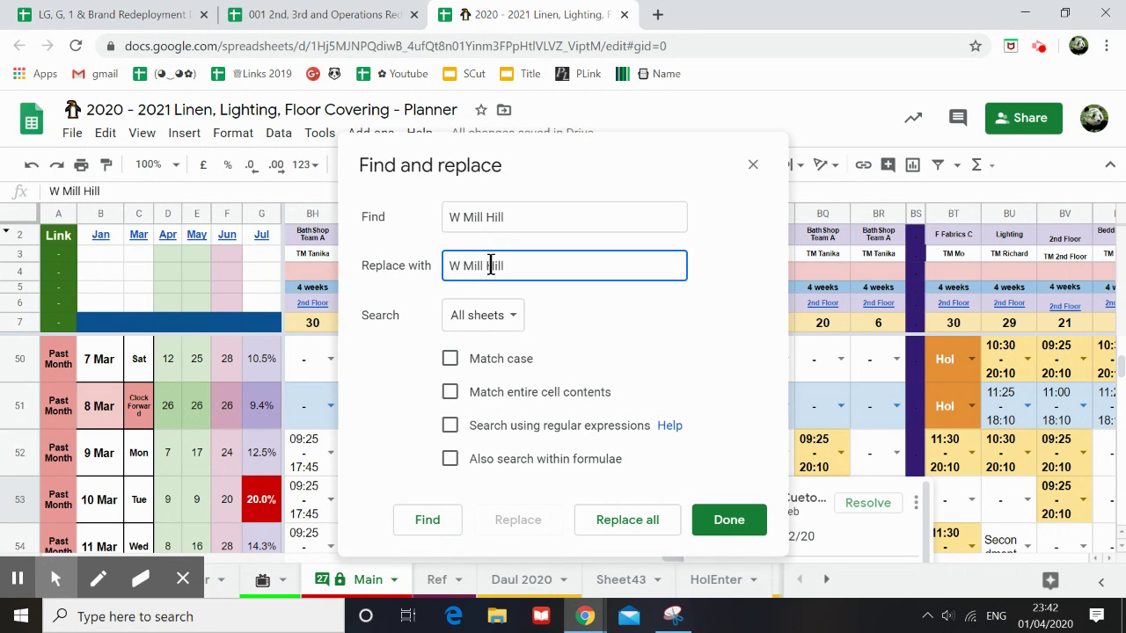
pyautogui.write('R')
# Limit the search to a specific range and select the existing range reference.
pyautogui.click(506, 316)
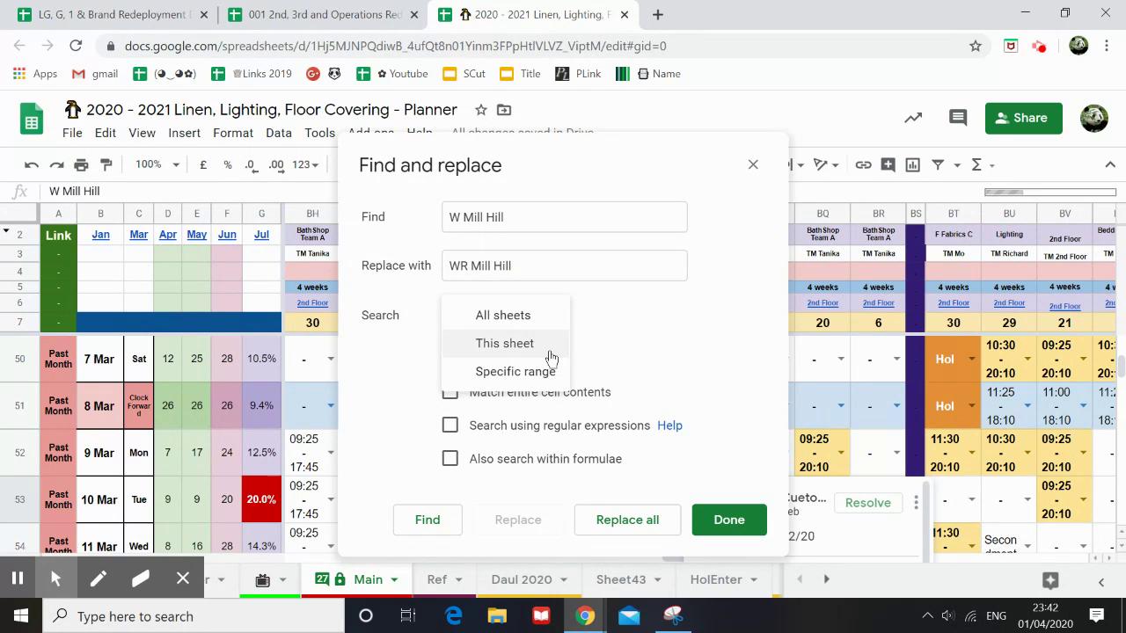
pyautogui.click(526, 373)
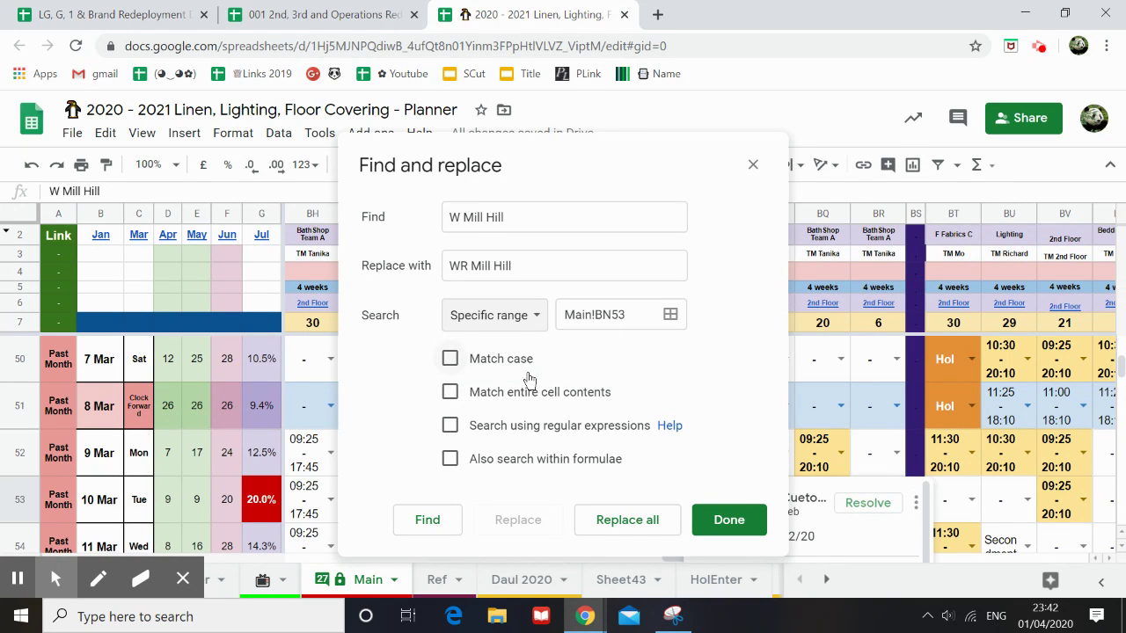
pyautogui.click(670, 317)
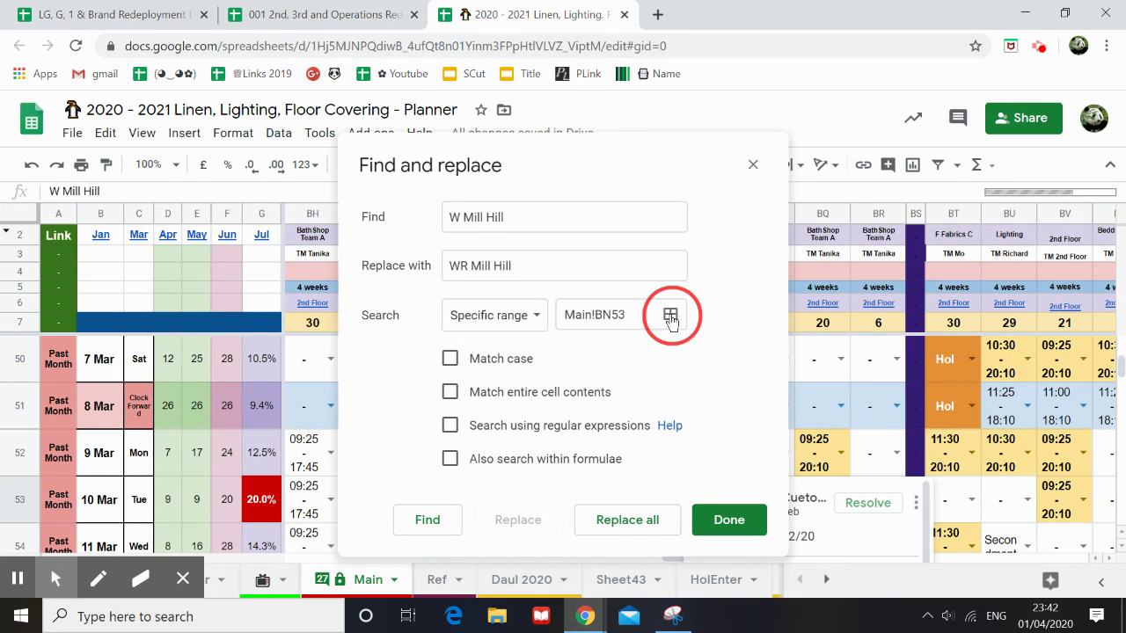
pyautogui.moveTo(407, 211); pyautogui.dragTo(321, 217)
# Clear the old range and select columns BH through CJ, giving Main!BH:CJ.
pyautogui.press('BackSpace')
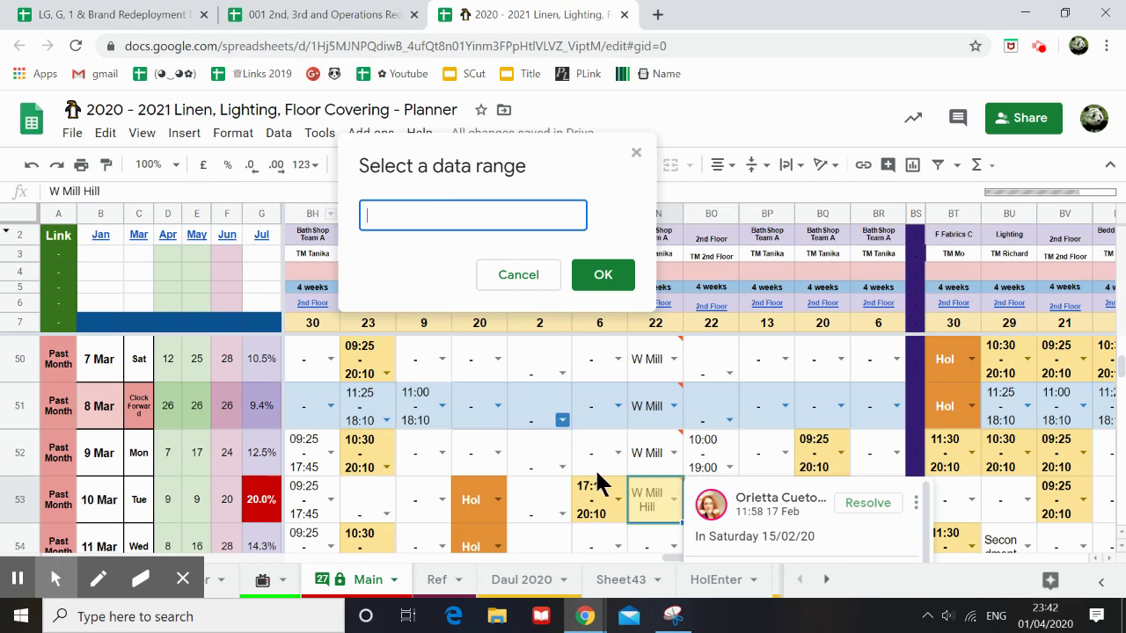
pyautogui.moveTo(430, 167); pyautogui.dragTo(161, 284)
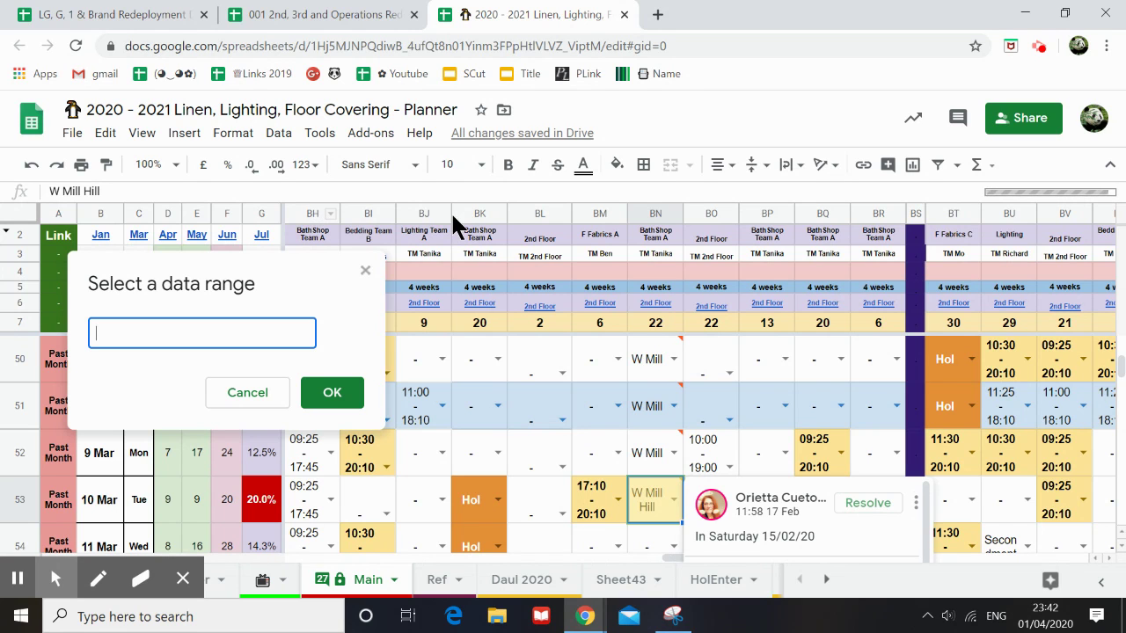
pyautogui.moveTo(313, 214); pyautogui.dragTo(1113, 220)
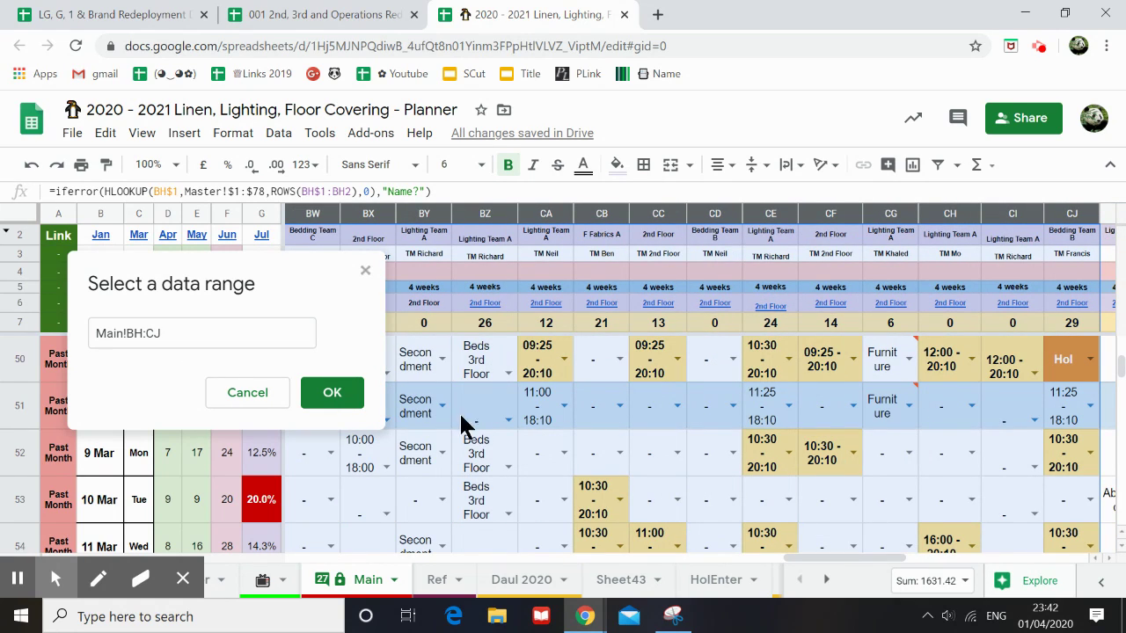
# Replace all whole-cell W Mill Hill with WR Mill Hill in Main!BH:CJ (3 replaced).
pyautogui.click(319, 400)
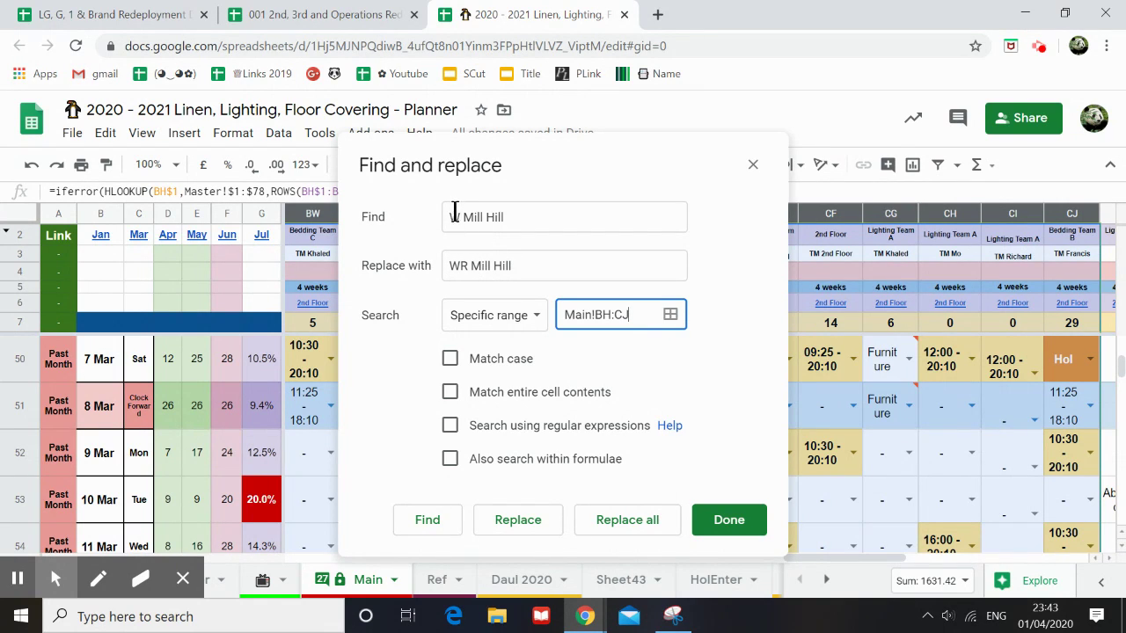
pyautogui.click(449, 394)
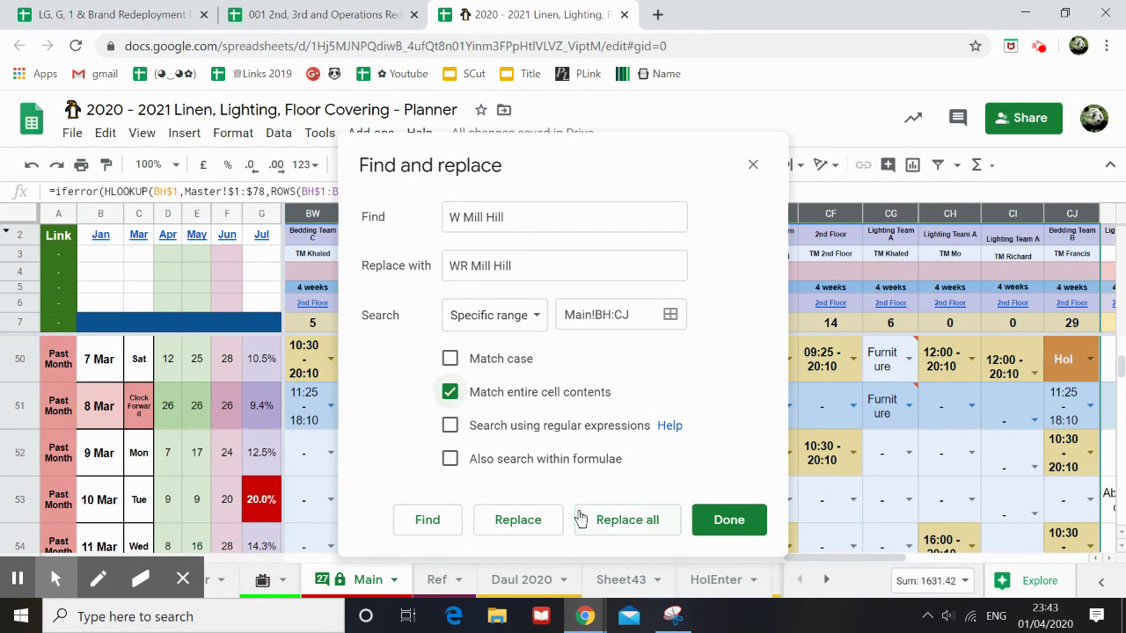
pyautogui.click(624, 519)
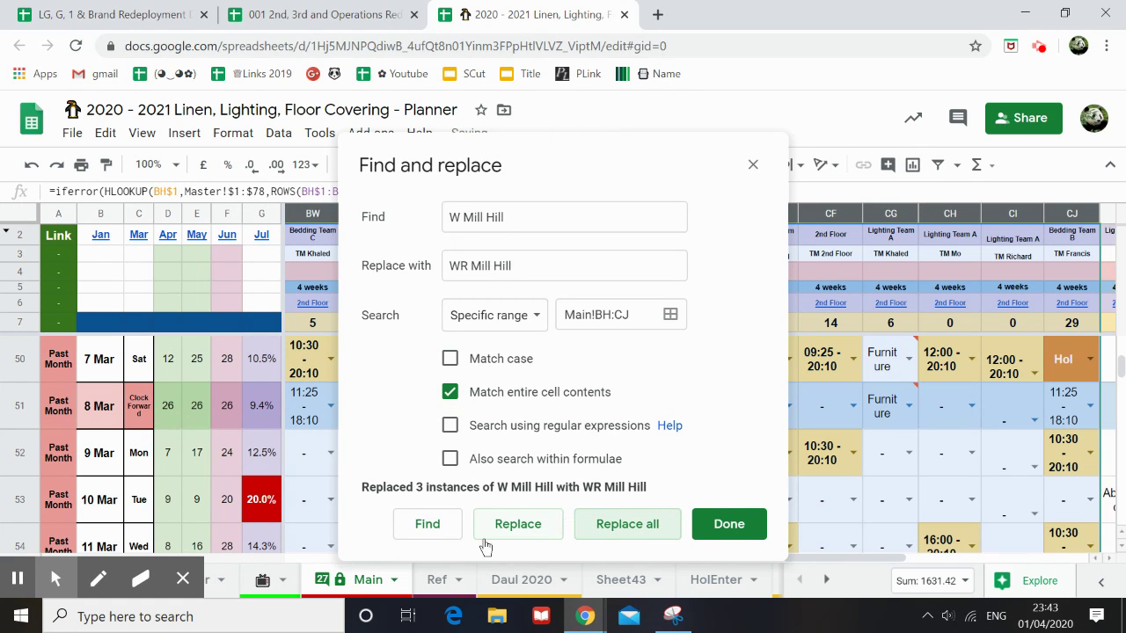
pyautogui.click(714, 526)
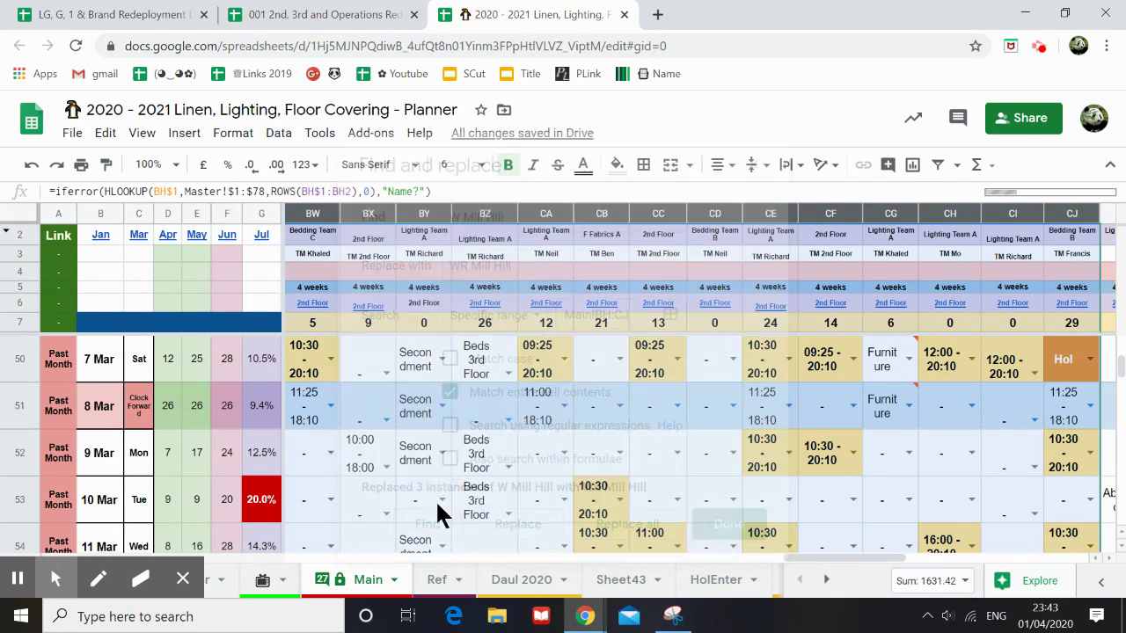
pyautogui.scroll(-3, 401, 465)
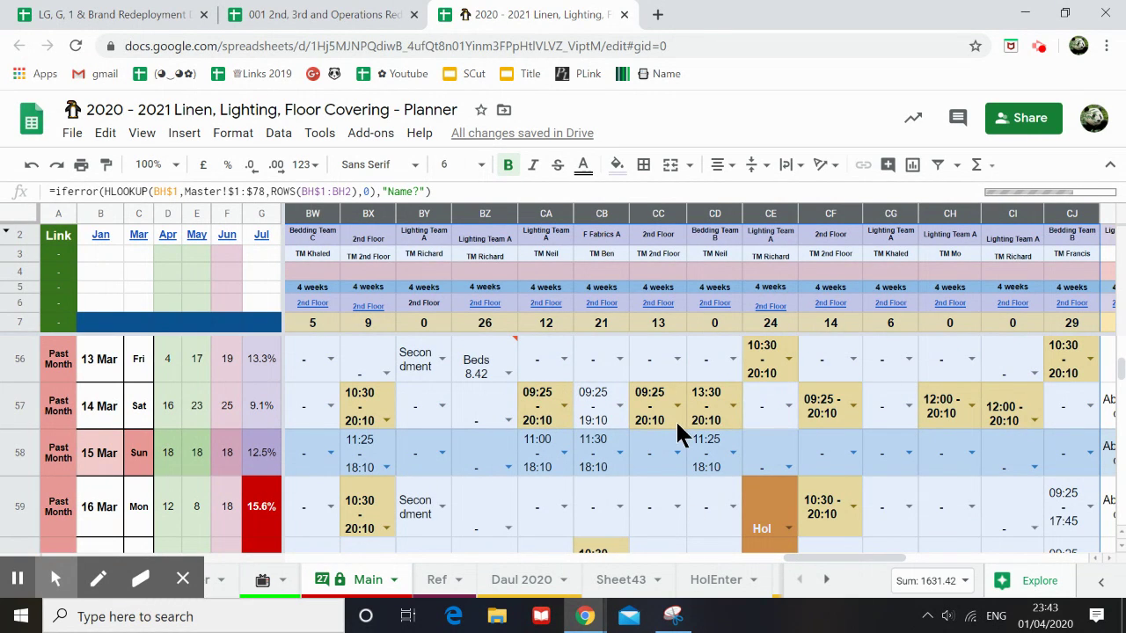
pyautogui.hotkey('ctrl', 'f')
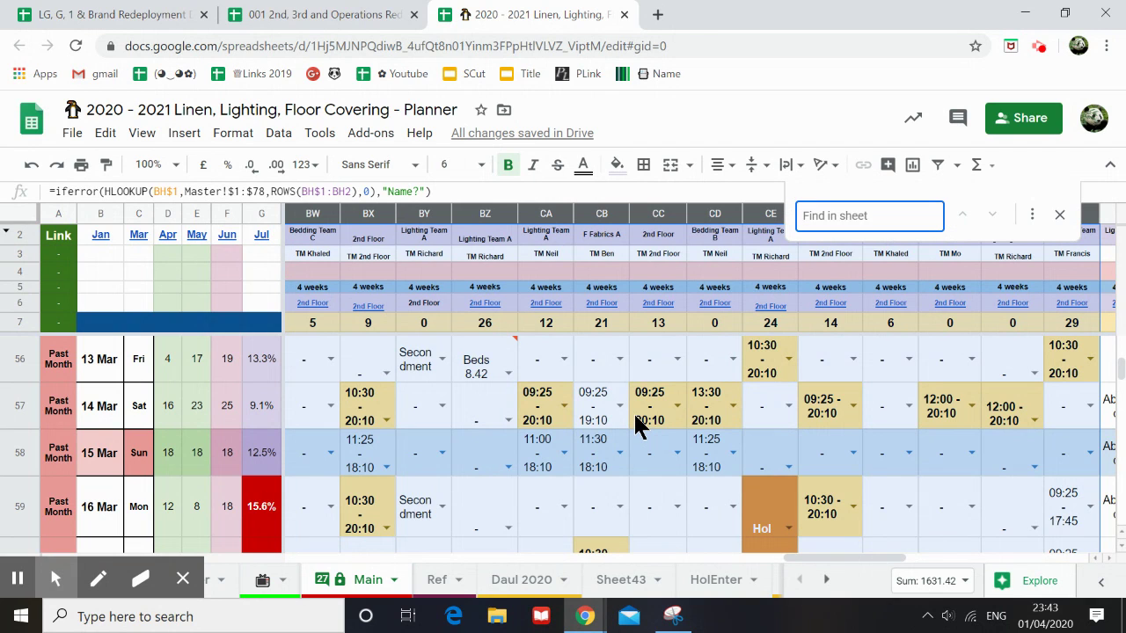
# Search 'mill Hill' and paste WR Mill Hill into BN50–BN52 for 7–9 Mar.
pyautogui.write('mi')
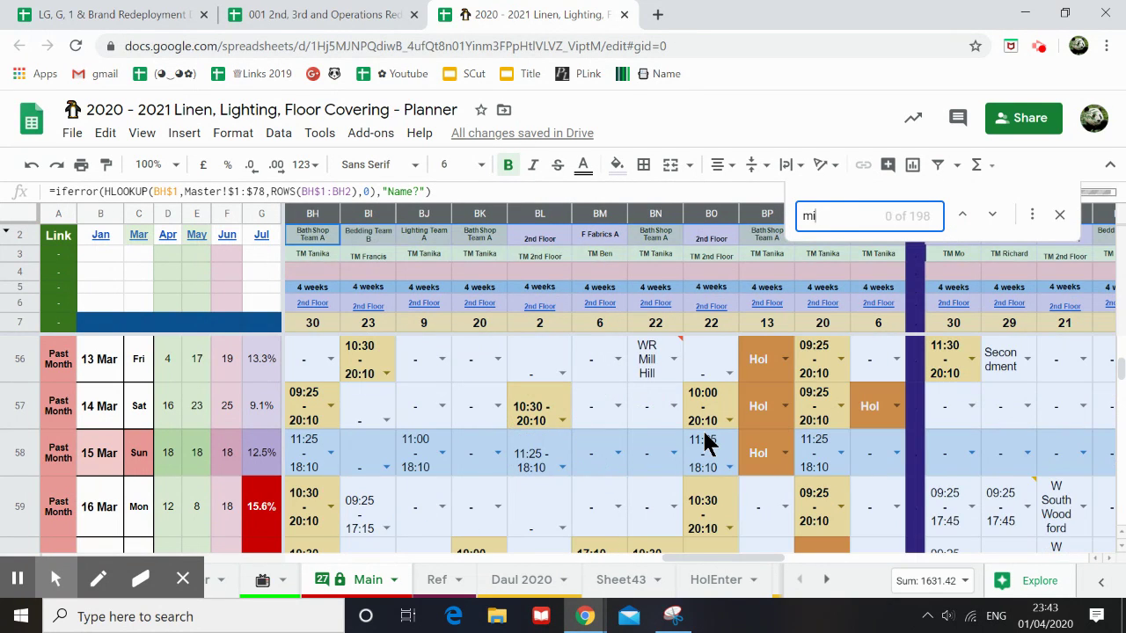
pyautogui.write('ll')
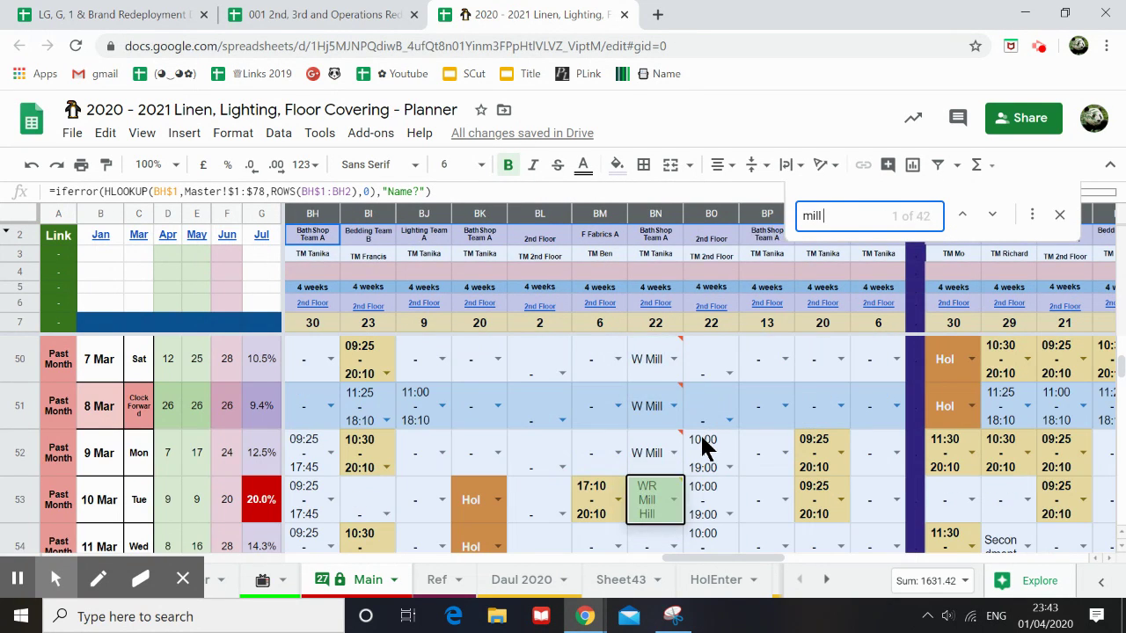
pyautogui.write(' Hill')
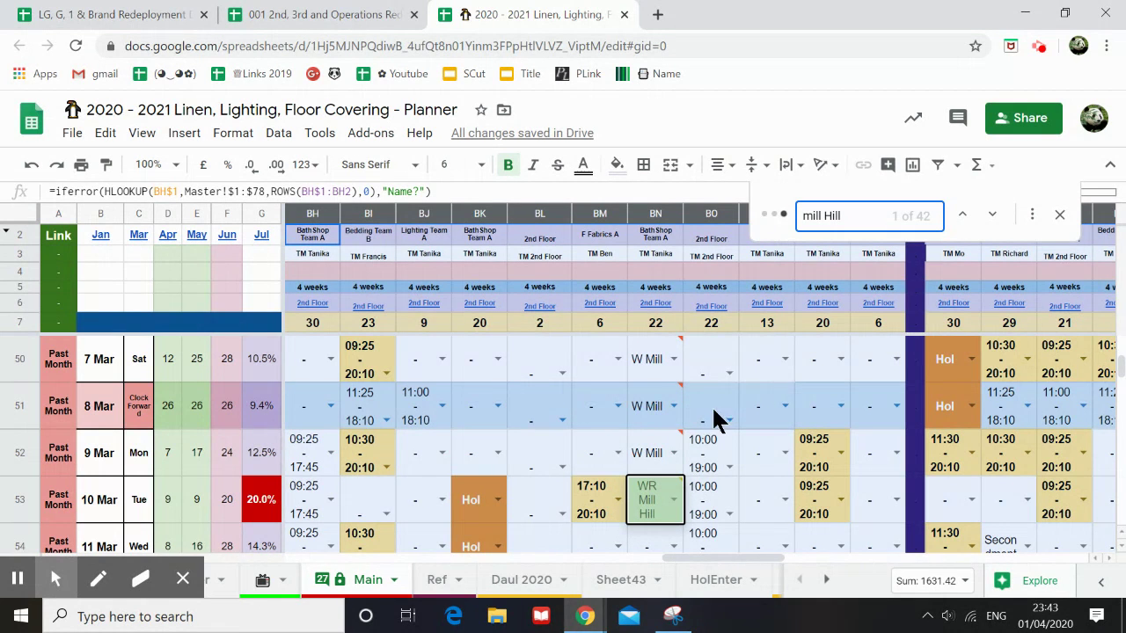
pyautogui.click(653, 419)
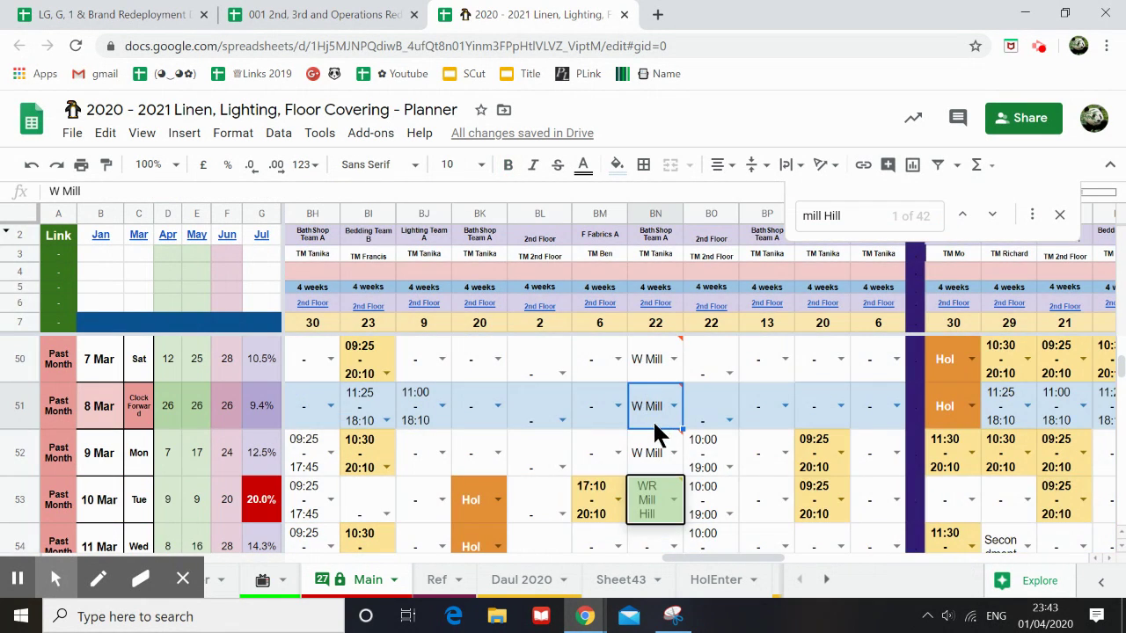
pyautogui.click(647, 362)
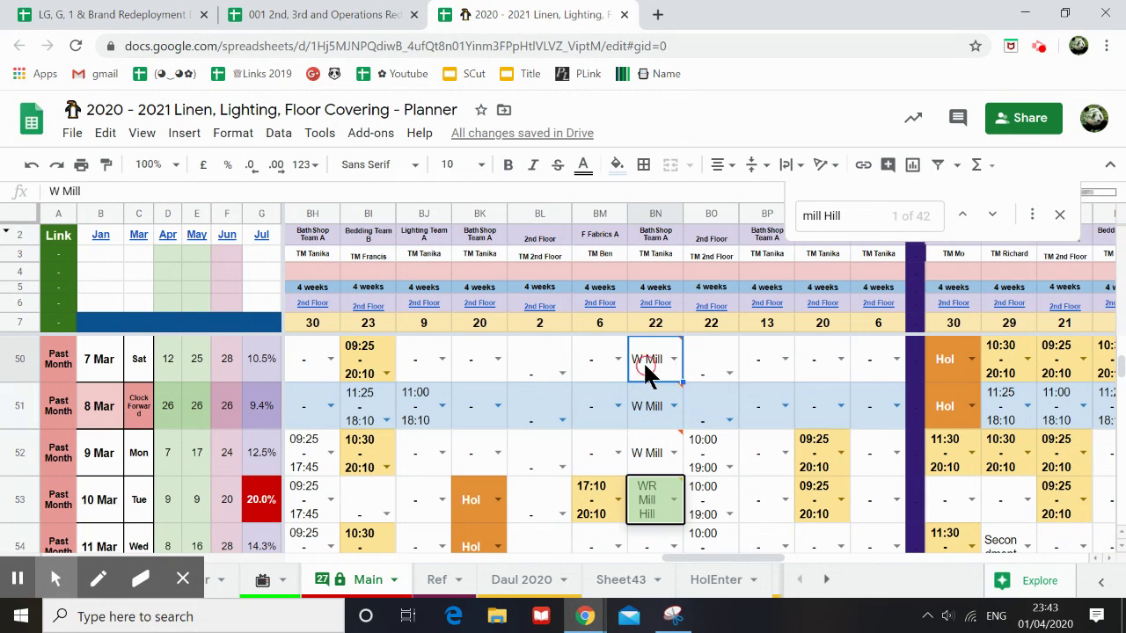
pyautogui.click(658, 490)
pyautogui.click(649, 455)
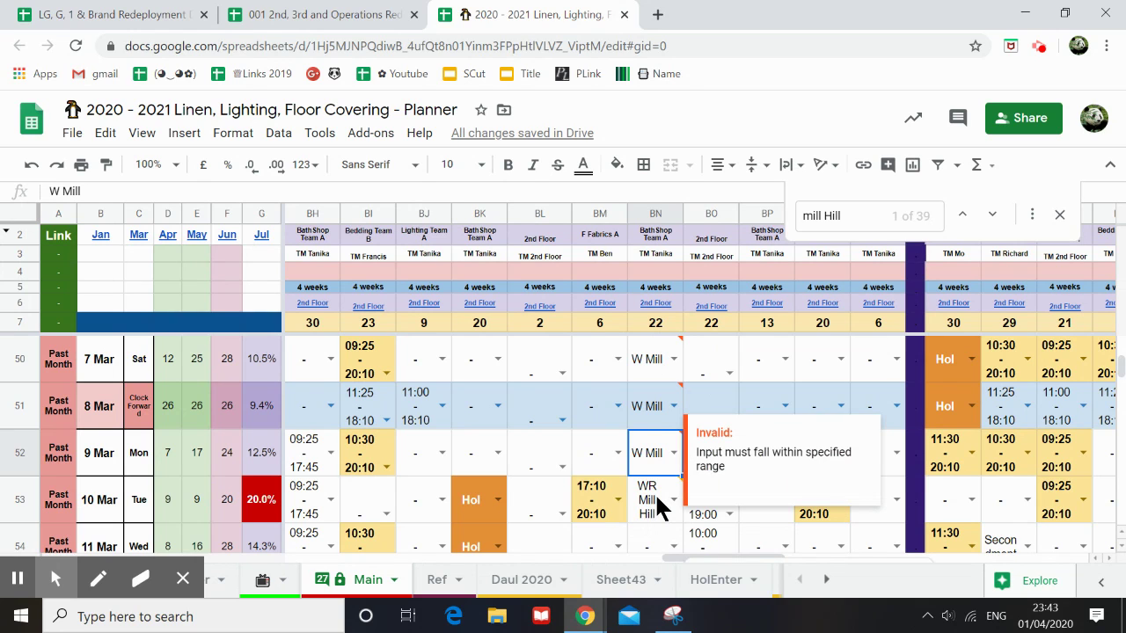
pyautogui.write('WR Mill Hill')
pyautogui.click(648, 396)
pyautogui.write('WR Mill Hill')
pyautogui.click(647, 361)
pyautogui.write('WR Mill Hill')
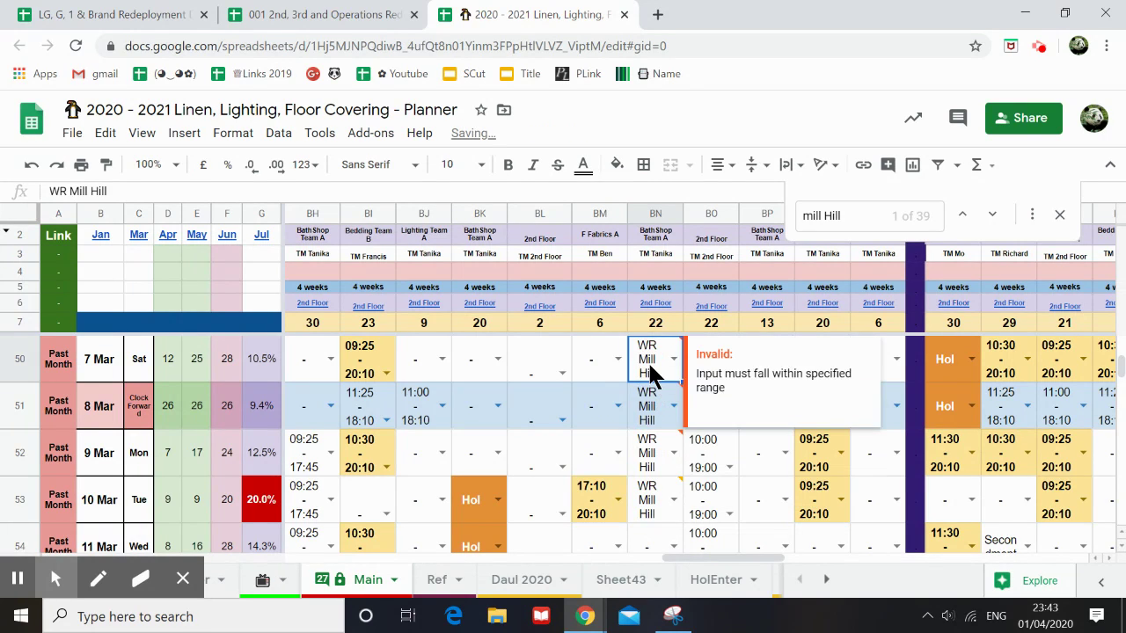
pyautogui.scroll(-2, 642, 413)
# Copy the W South Woodford entry from 16 Mar.
pyautogui.scroll(-2, 644, 453)
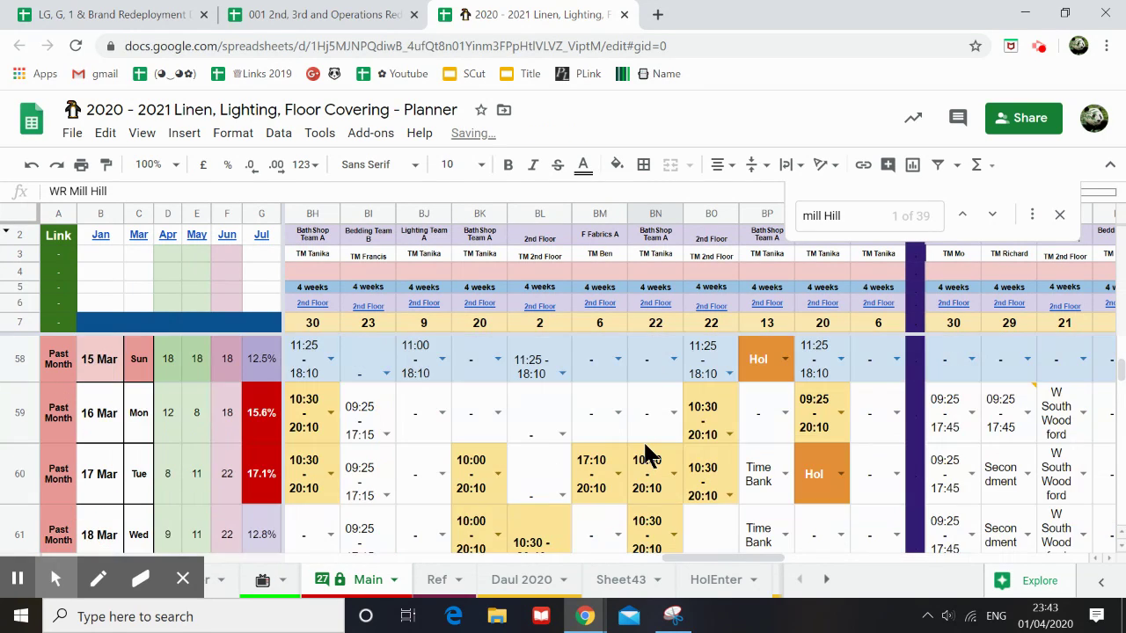
pyautogui.scroll(-1, 647, 454)
pyautogui.scroll(-1, 647, 455)
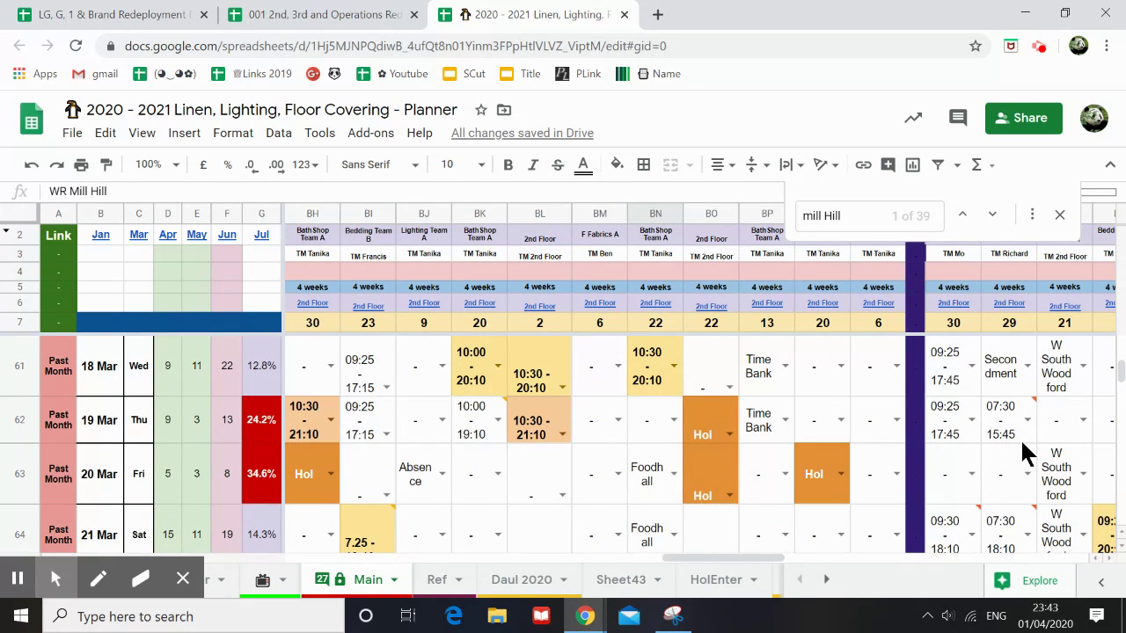
pyautogui.scroll(1, 1038, 413)
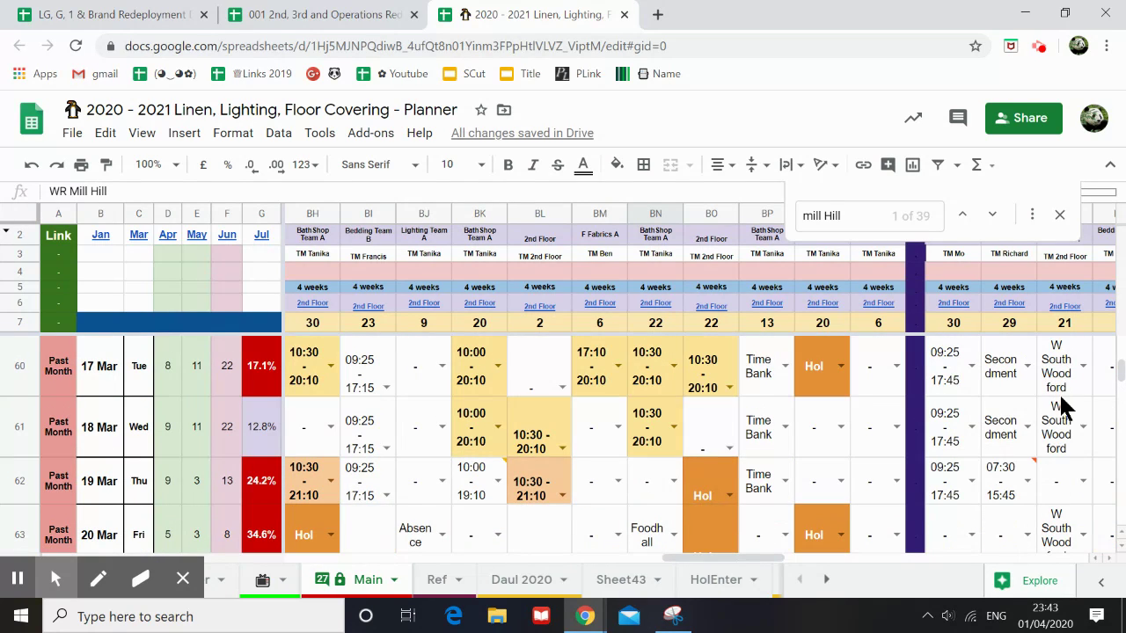
pyautogui.click(1054, 368)
pyautogui.scroll(1, 1054, 369)
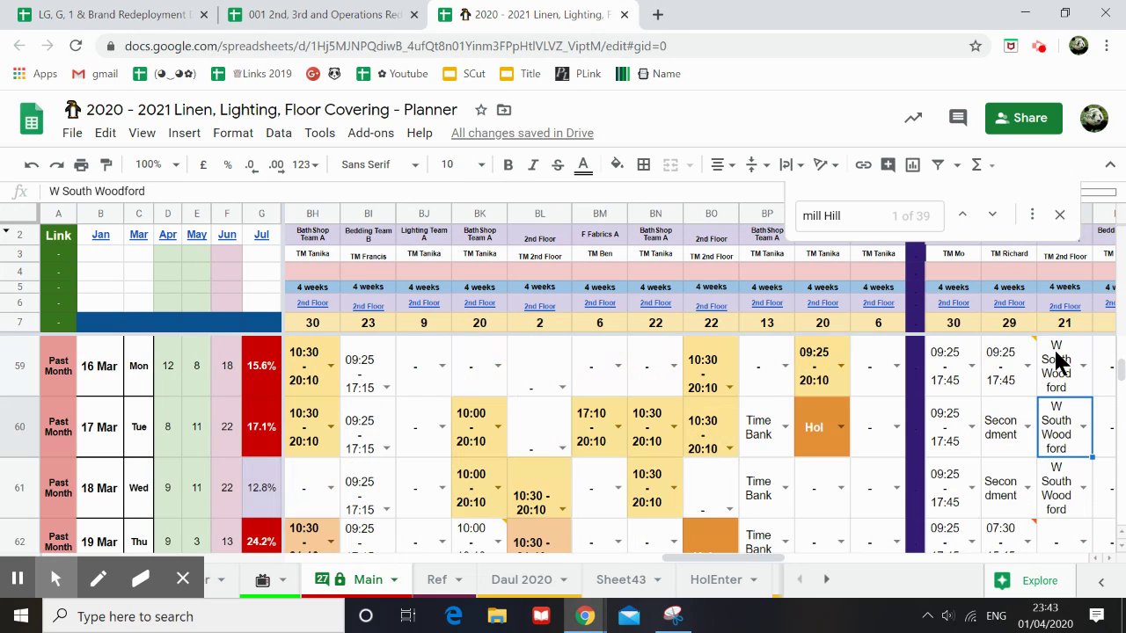
pyautogui.click(1052, 360)
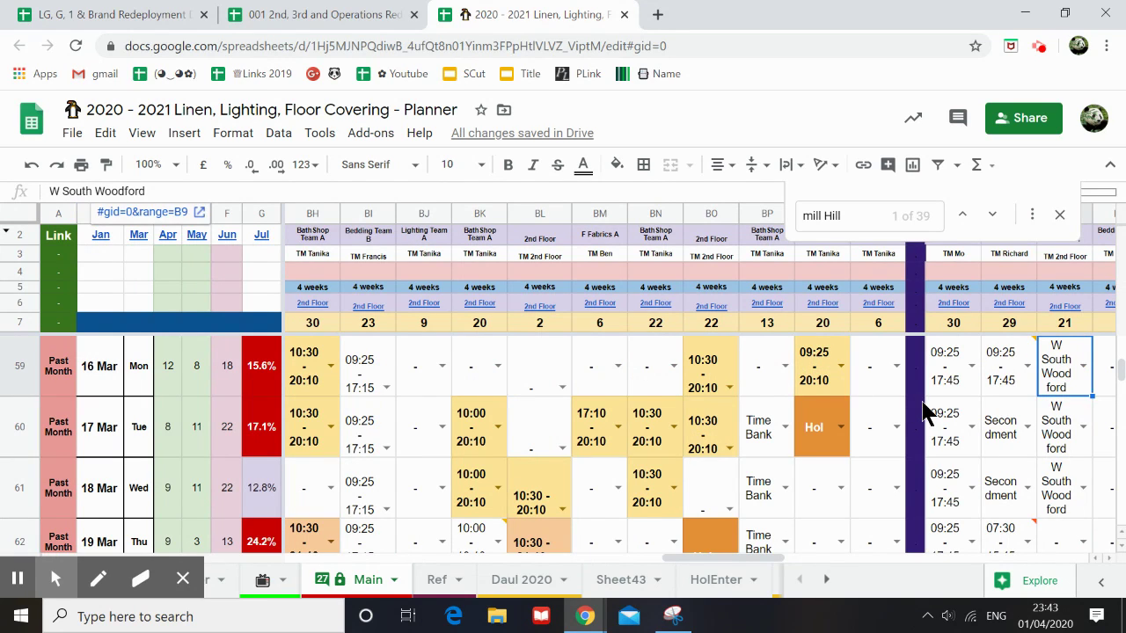
pyautogui.hotkey('ctrl', 'c')
# Close the in-sheet search and select all of column AY.
pyautogui.click(1059, 215)
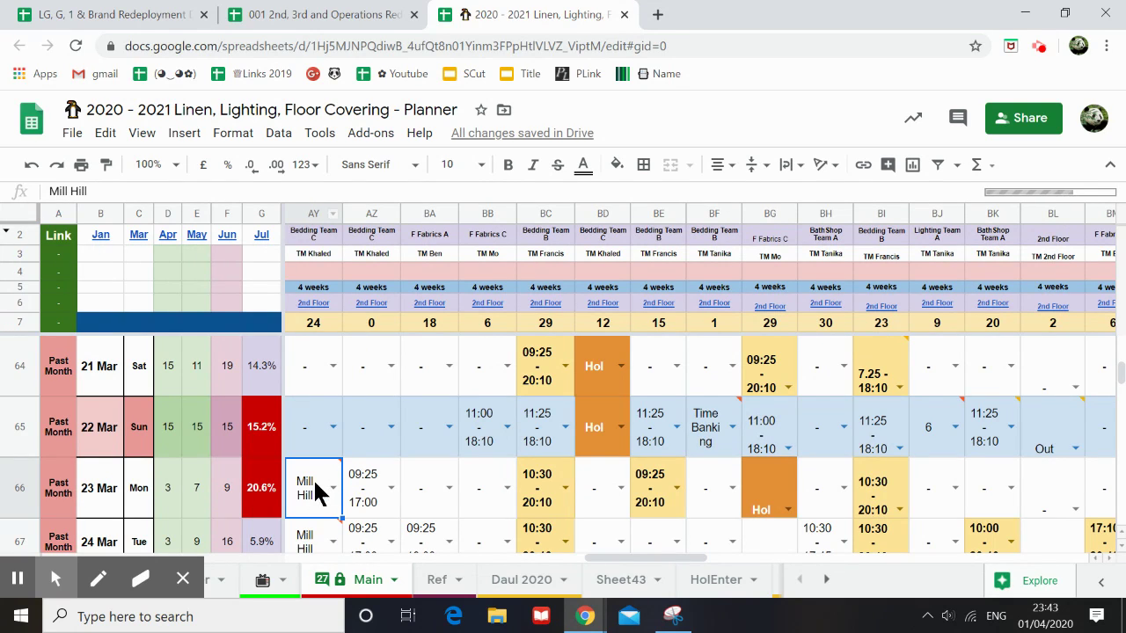
pyautogui.click(307, 213)
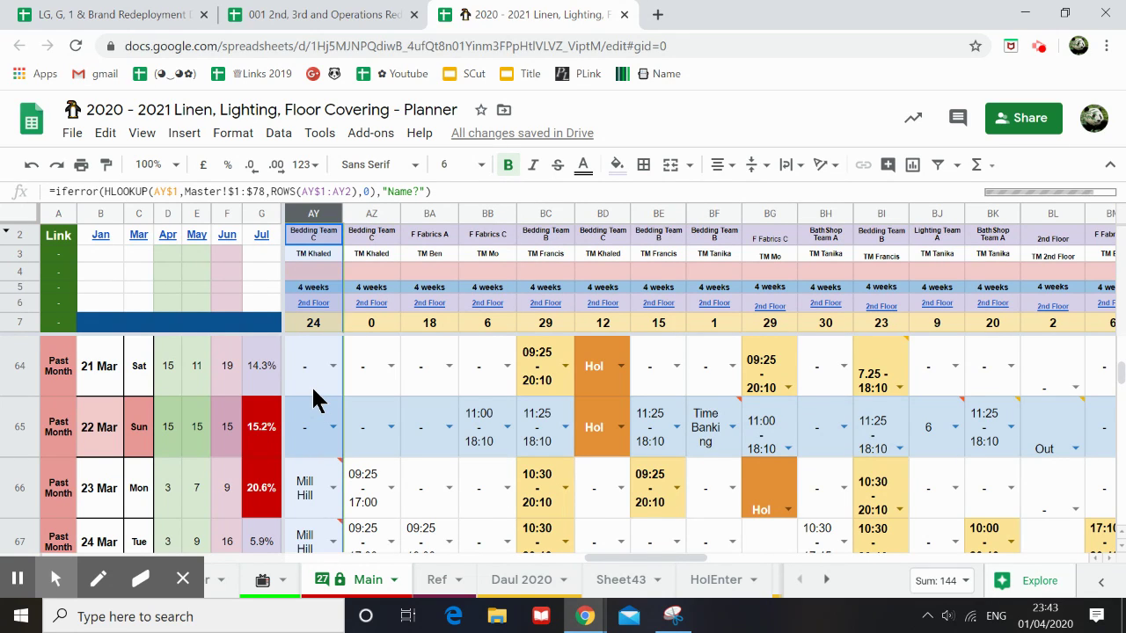
pyautogui.hotkey('ctrl', 'h')
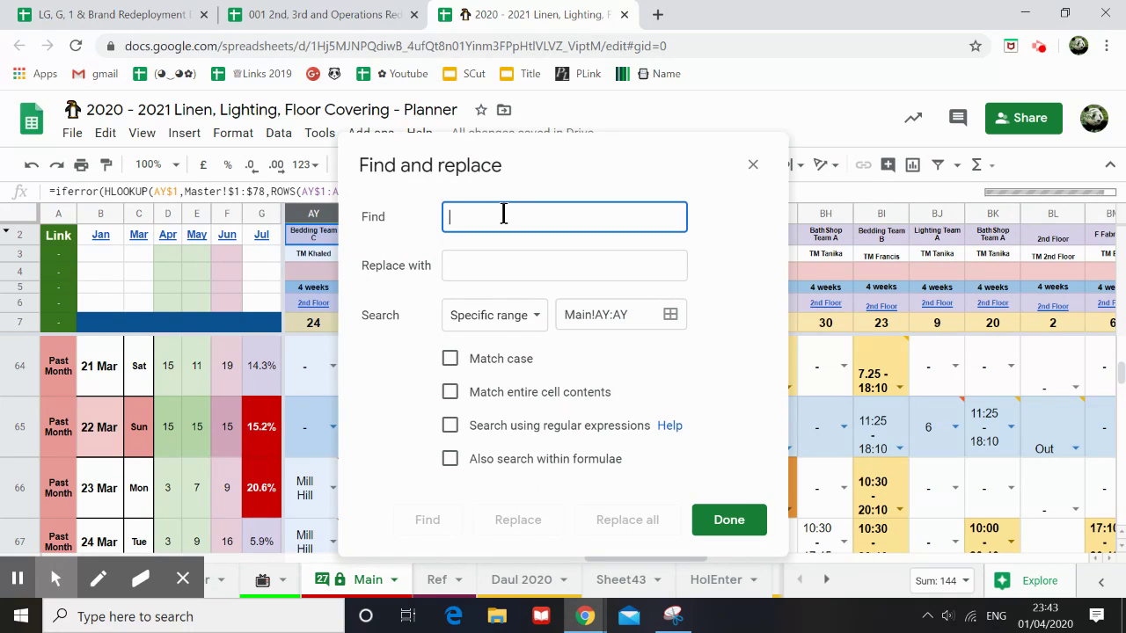
# Replace whole-cell 'Mill Hill' with 'Mill Hill WR' throughout column AY (25 replaced).
pyautogui.hotkey('ctrl', 'v')
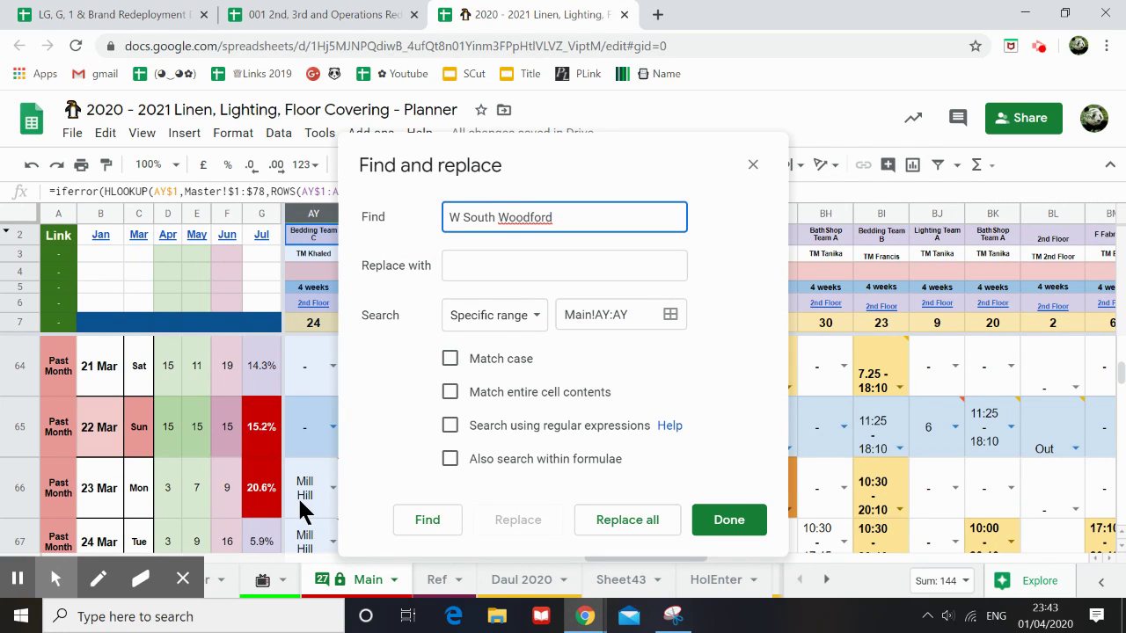
pyautogui.click(304, 508)
pyautogui.click(384, 219)
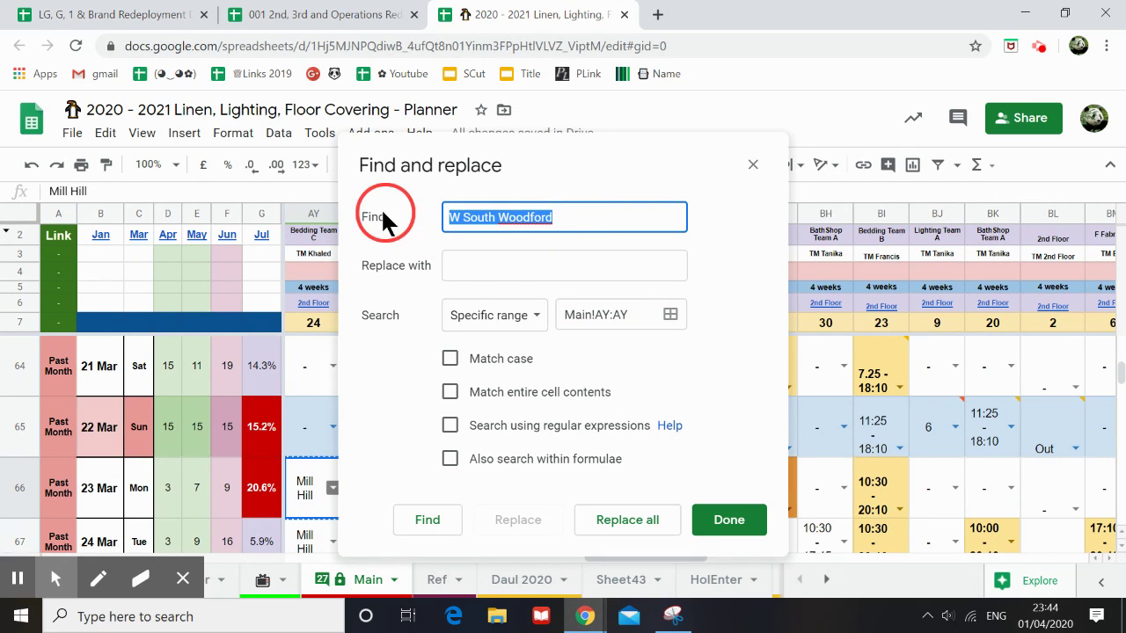
pyautogui.hotkey('ctrl', 'v')
pyautogui.click(476, 266)
pyautogui.hotkey('ctrl', 'v')
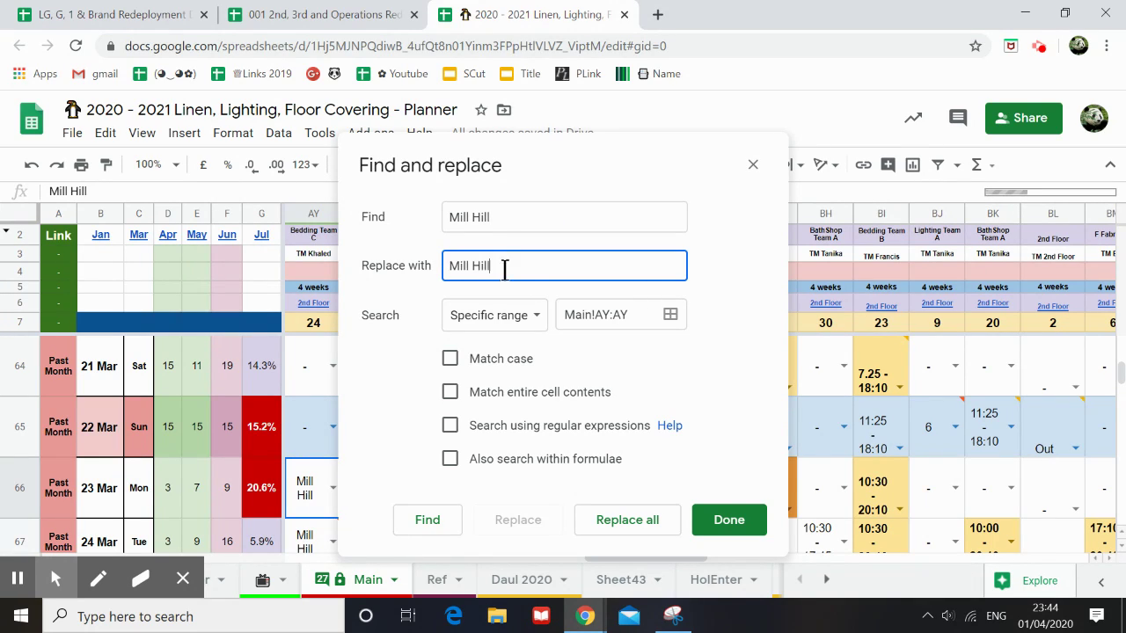
pyautogui.write('WR')
pyautogui.click(449, 392)
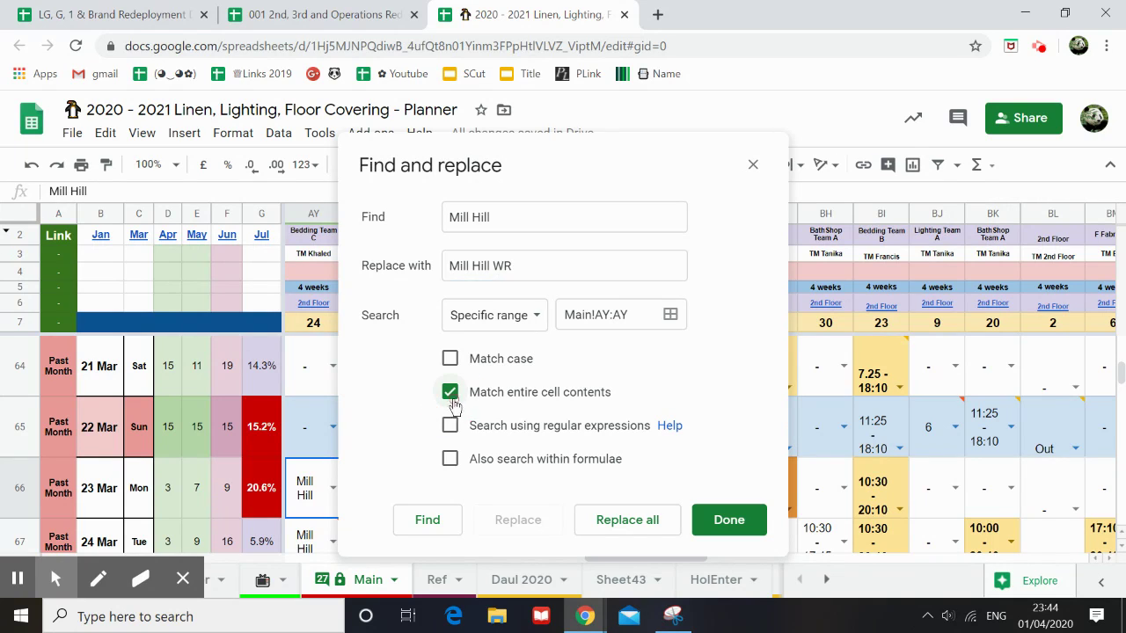
pyautogui.click(630, 528)
pyautogui.click(729, 526)
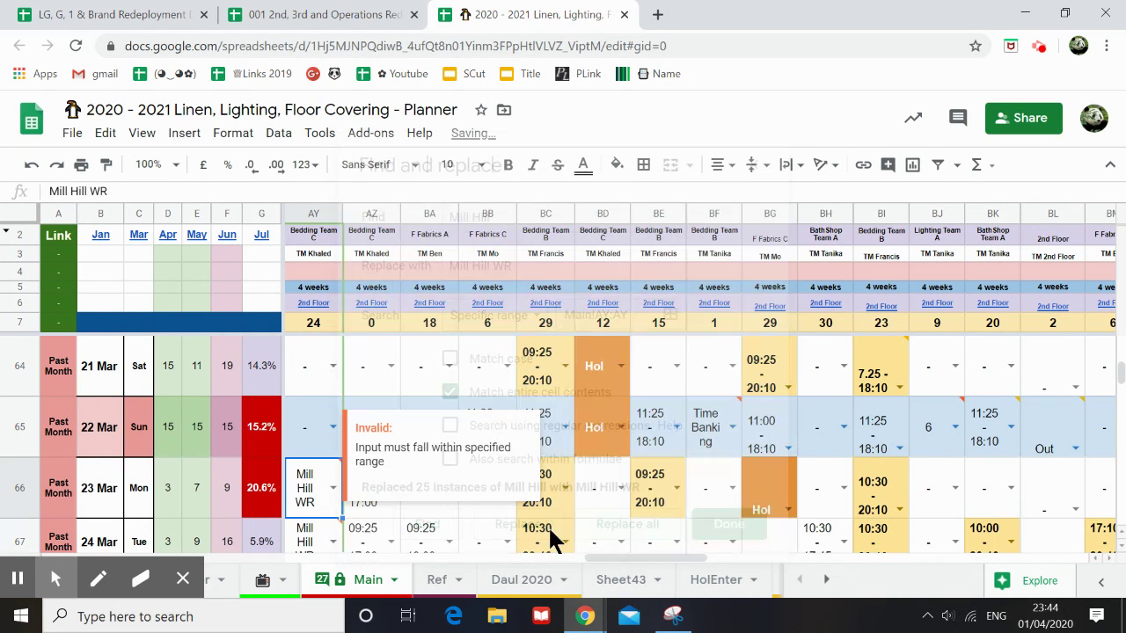
pyautogui.scroll(-8, 315, 489)
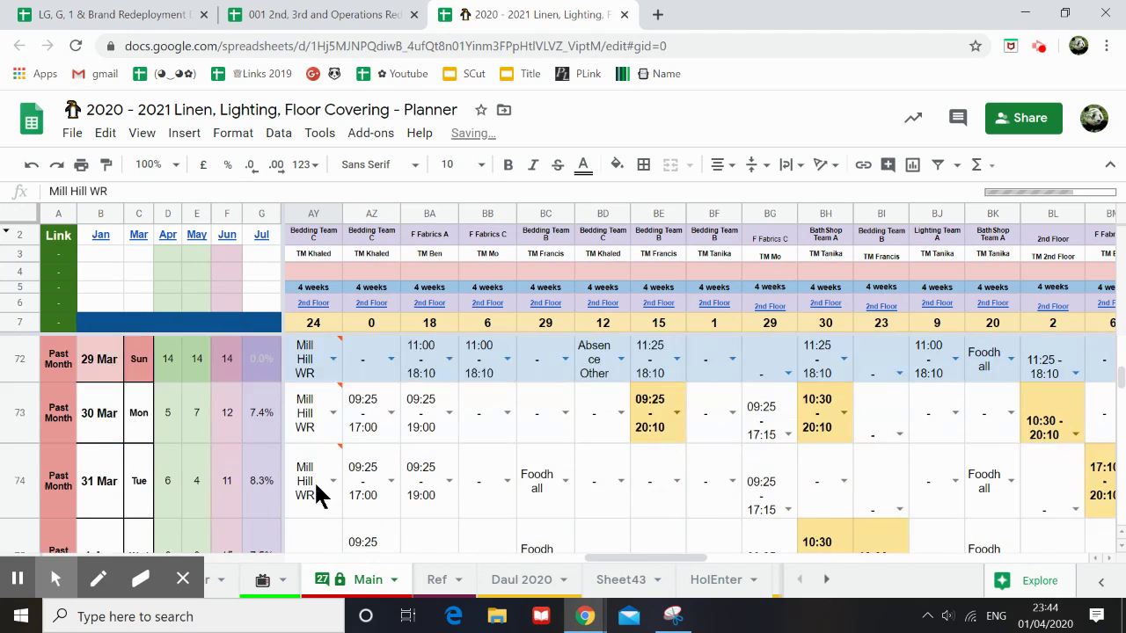
# Check a Foodhall entry on 31 Mar and select columns AZ through BM.
pyautogui.click(547, 378)
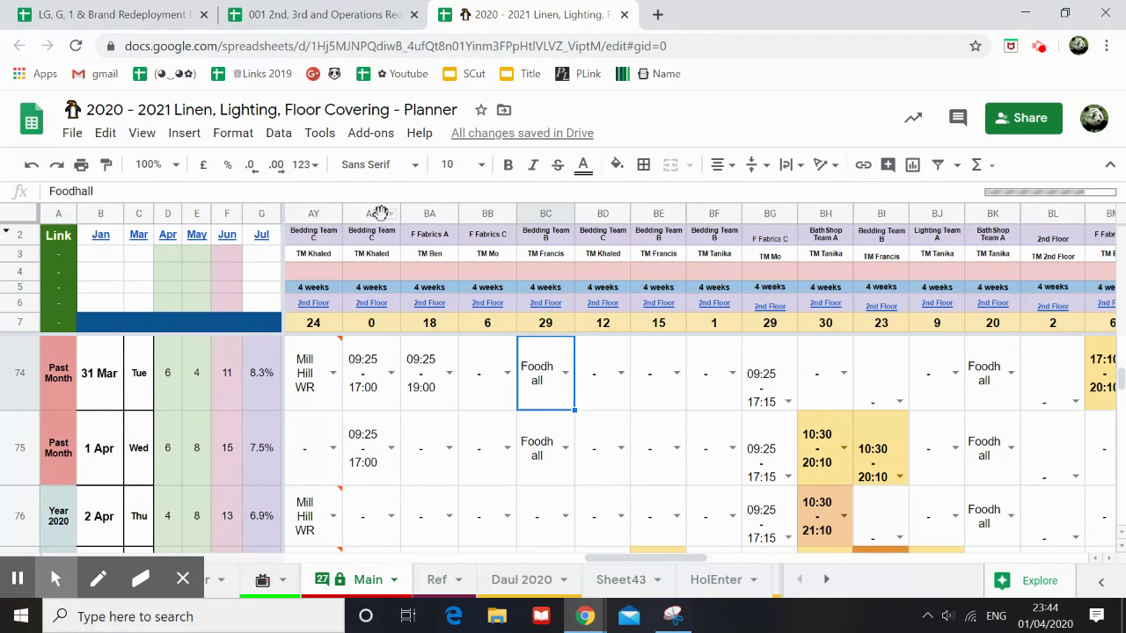
pyautogui.moveTo(371, 214); pyautogui.dragTo(1112, 220)
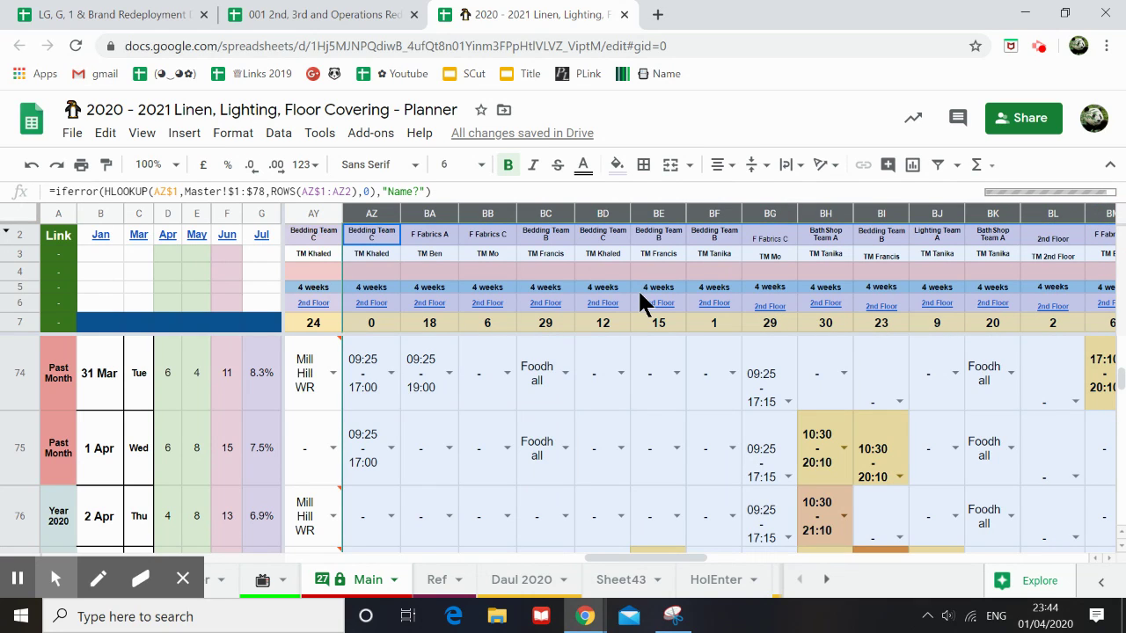
pyautogui.hotkey('ctrl', 'h')
# Replace whole-cell 'Foodhall' with 'Foodhall WR' across Main!AZ:BM (30 replaced).
pyautogui.write('Foodhall')
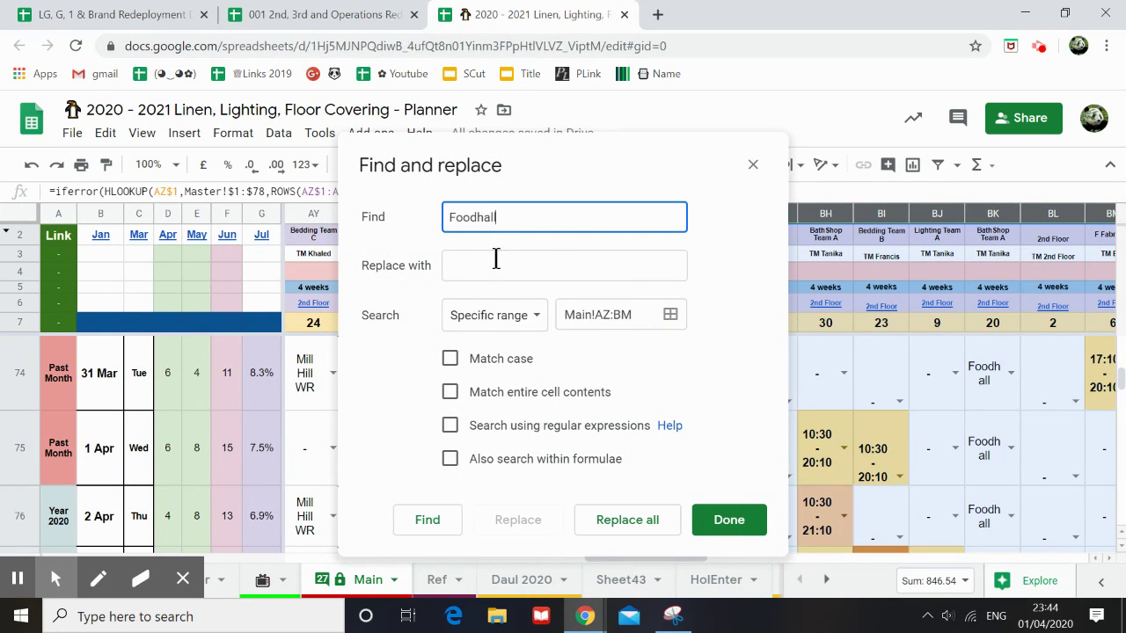
pyautogui.click(498, 265)
pyautogui.write('Foodhall W')
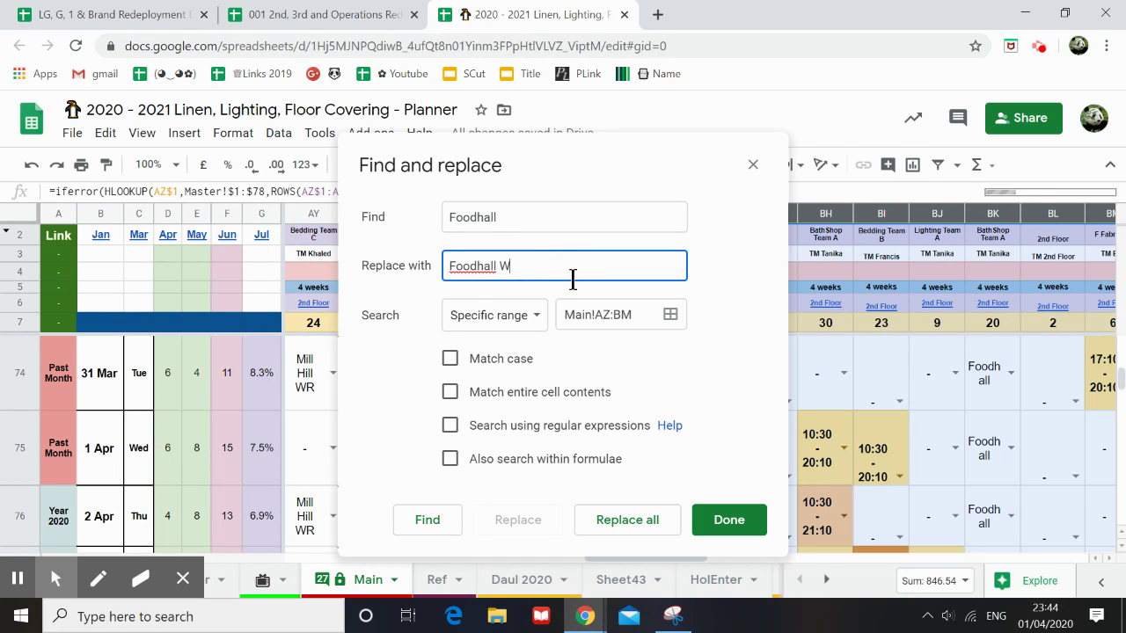
pyautogui.write('R')
pyautogui.click(450, 393)
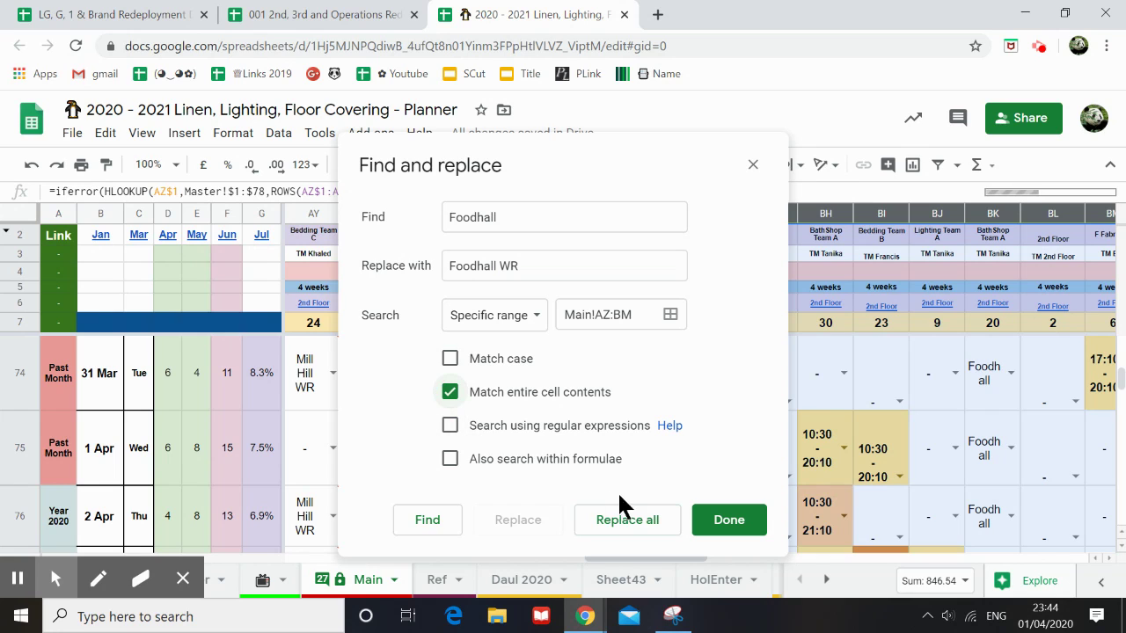
pyautogui.click(681, 521)
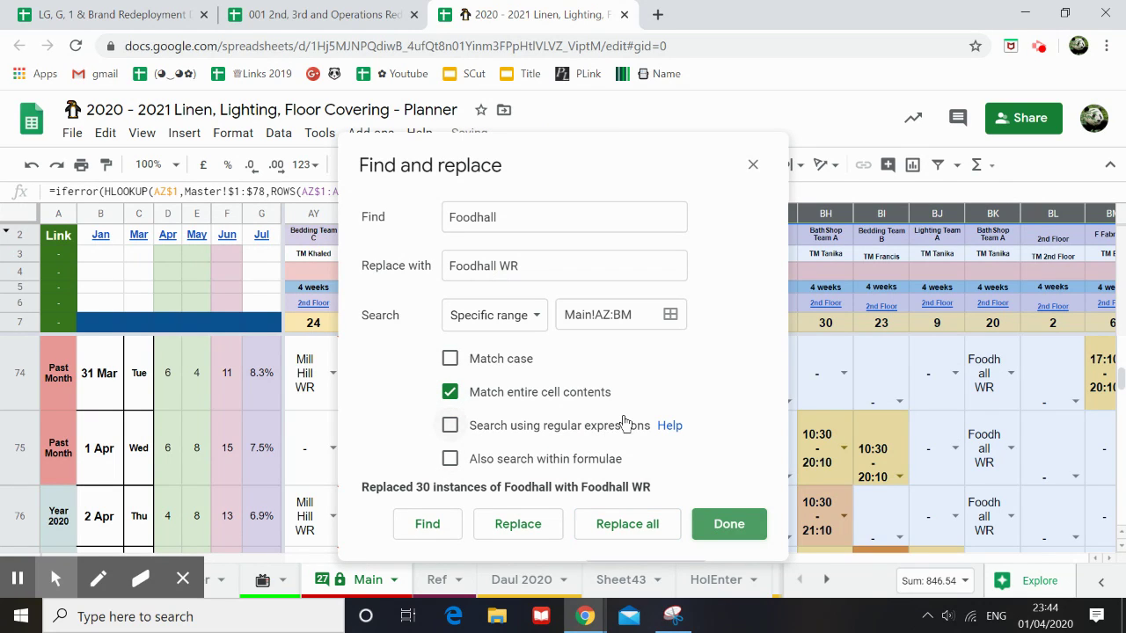
pyautogui.press('Escape')
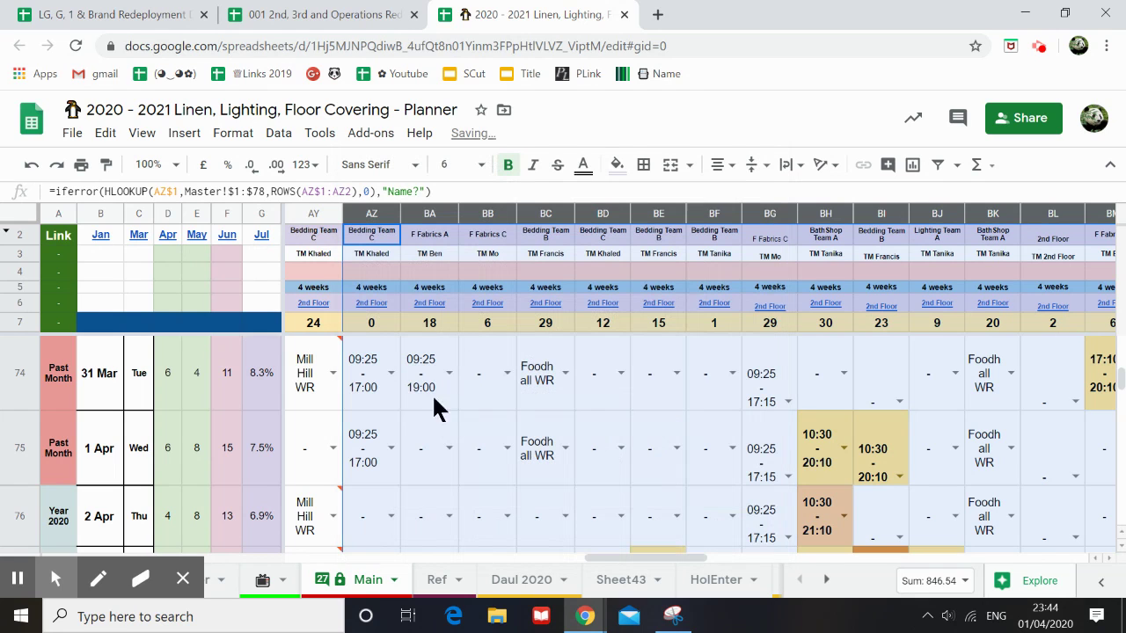
# Return to the 001 2nd, 3rd and Operations Redeployment Data workbook, showing its 4Weeks sheet.
pyautogui.click(290, 18)
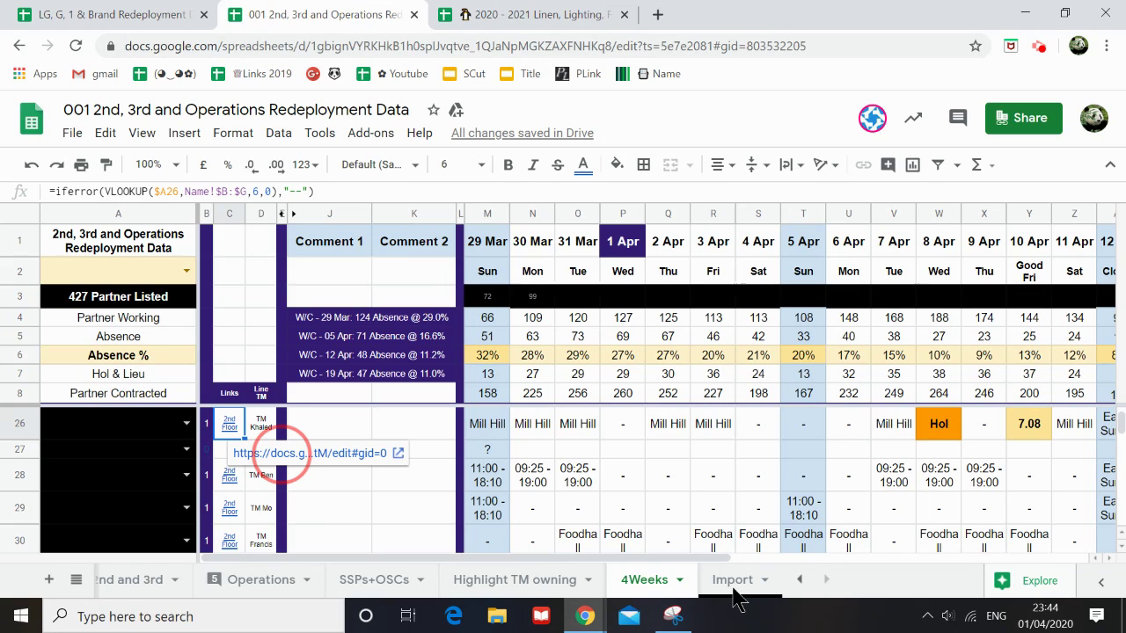
pyautogui.click(1040, 55)
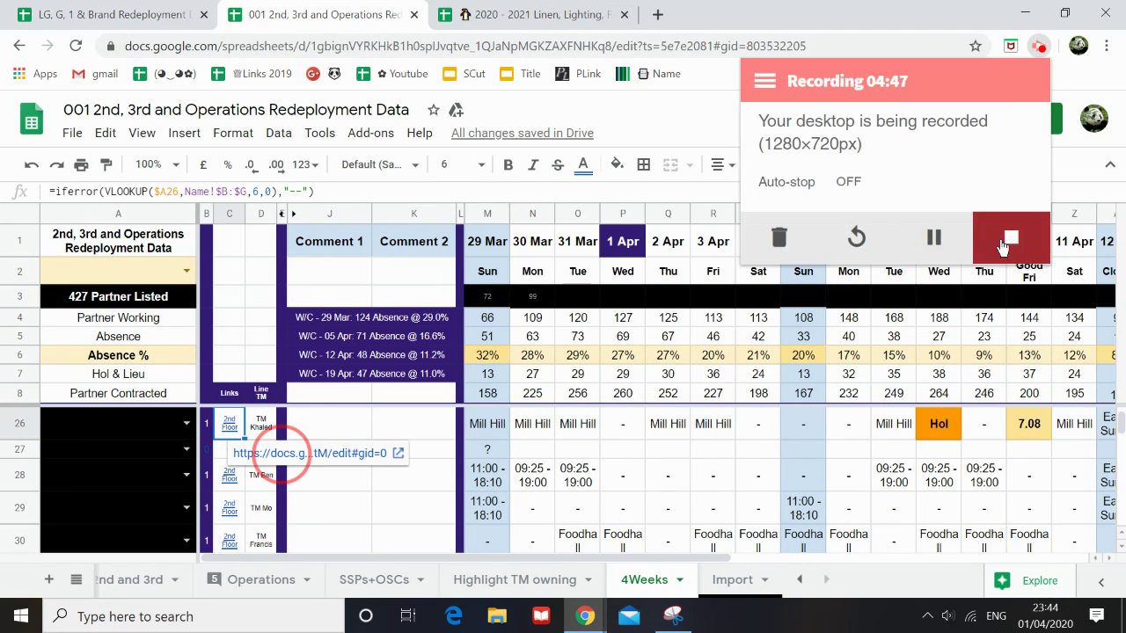